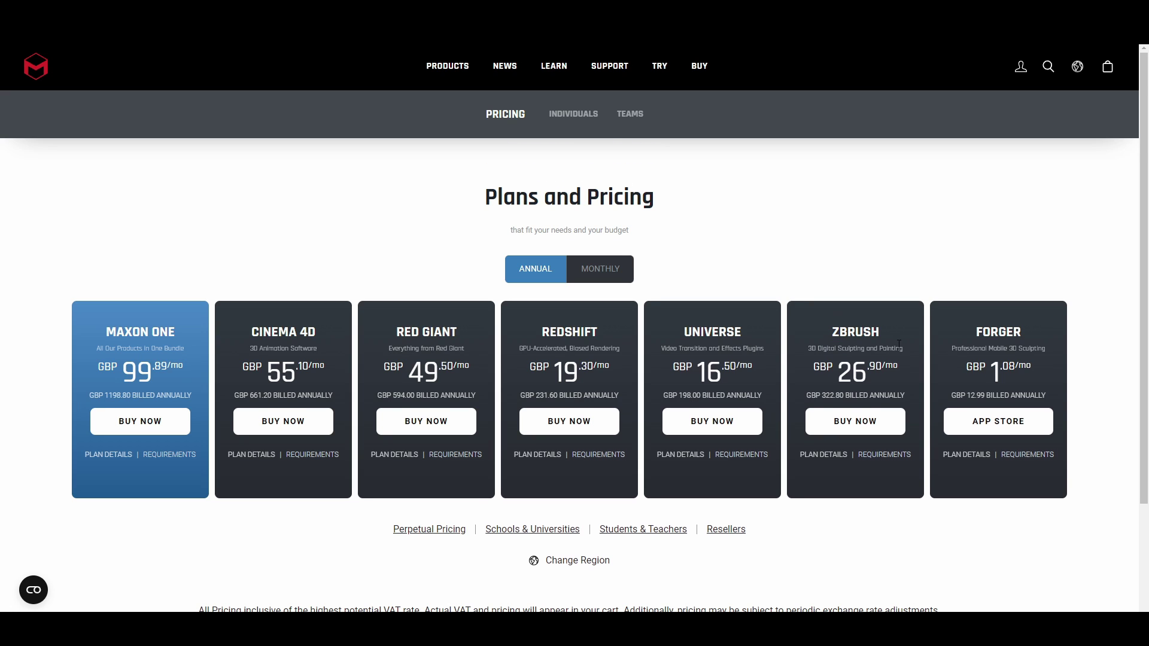
- Switch the Maxon pricing to monthly prices, then view the perpetual license prices
{"action": "scroll", "coordinate": [899, 345], "scroll_direction": "down", "scroll_amount": 1}
{"action": "scroll", "coordinate": [899, 344], "scroll_direction": "up", "scroll_amount": 1}
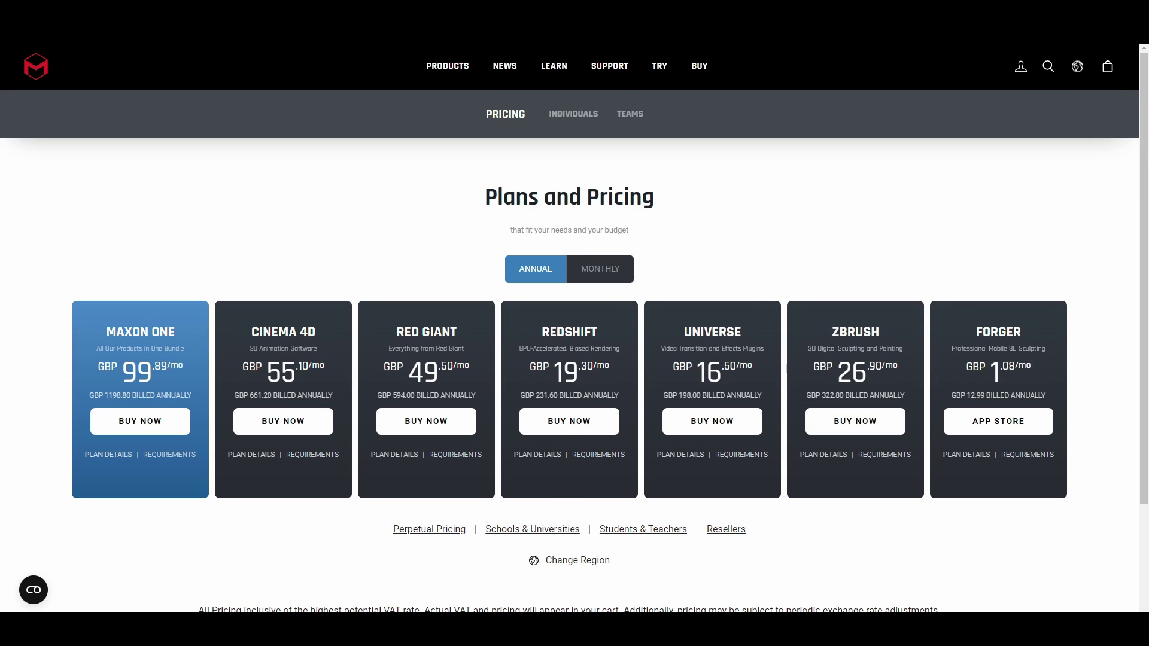
{"action": "left_click", "coordinate": [619, 279]}
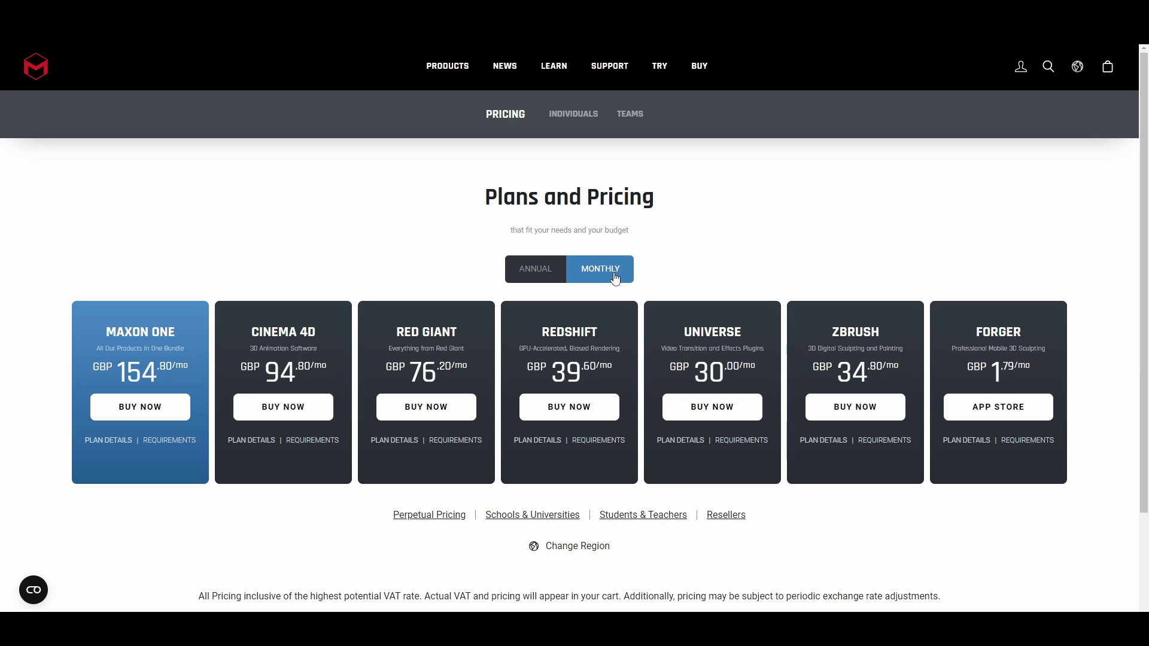
{"action": "left_click", "coordinate": [428, 516]}
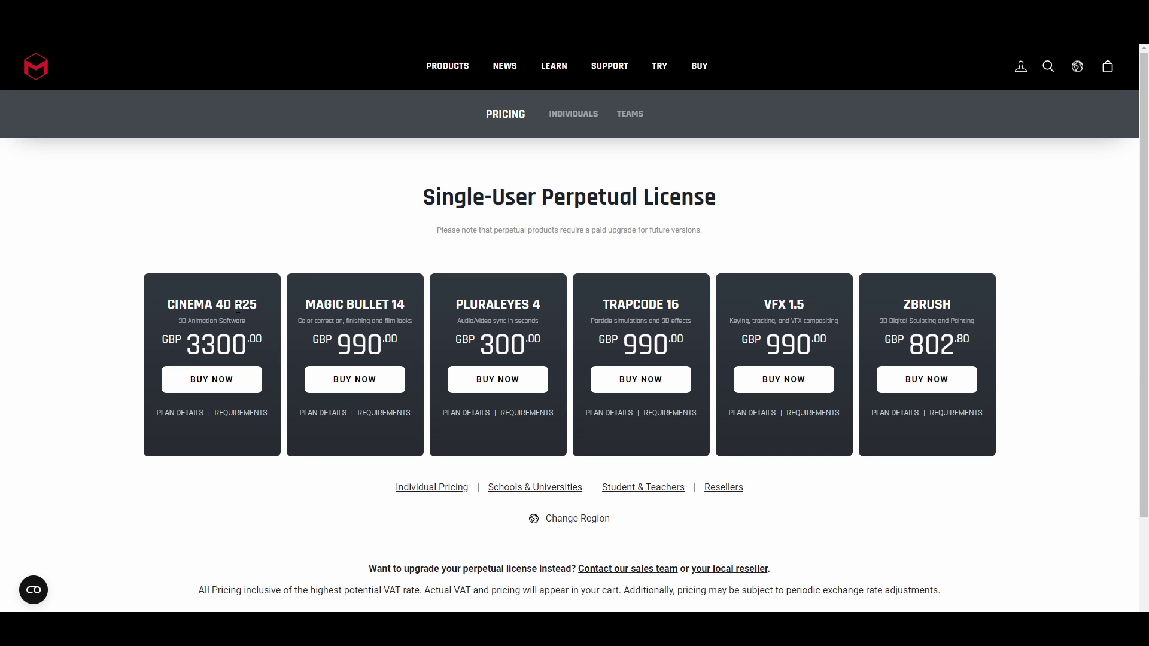
- Highlight the R25 version in the downloads page title
{"action": "left_click_drag", "start_coordinate": [242, 308], "coordinate": [260, 307]}
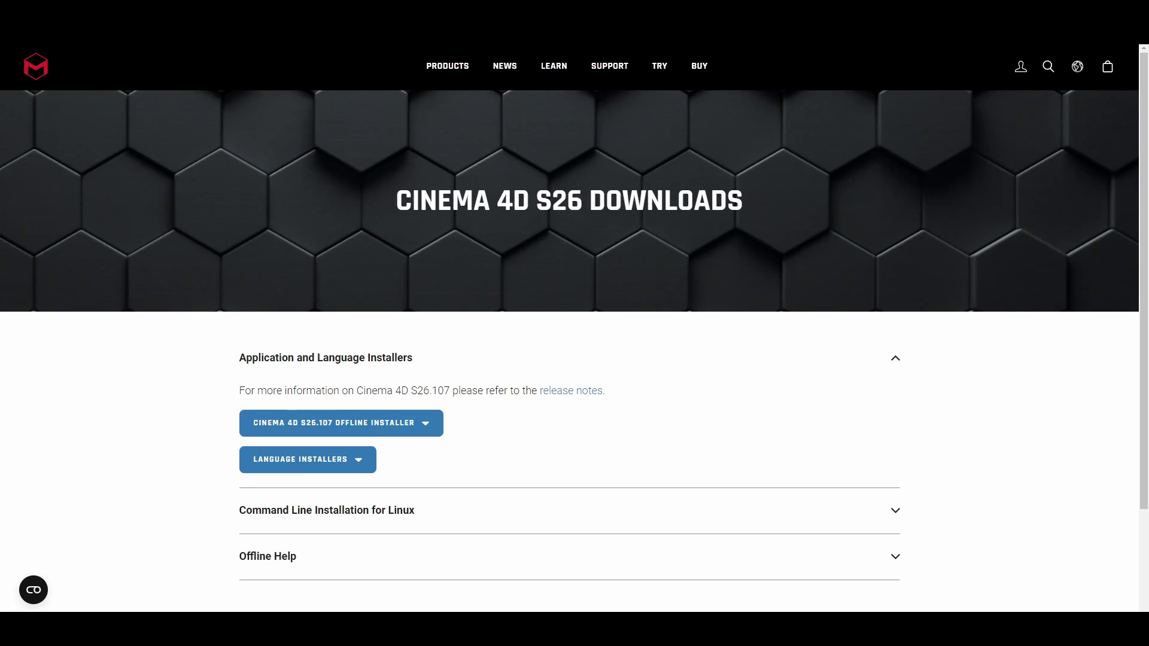
{"action": "scroll", "coordinate": [1000, 339], "scroll_direction": "down", "scroll_amount": 2}
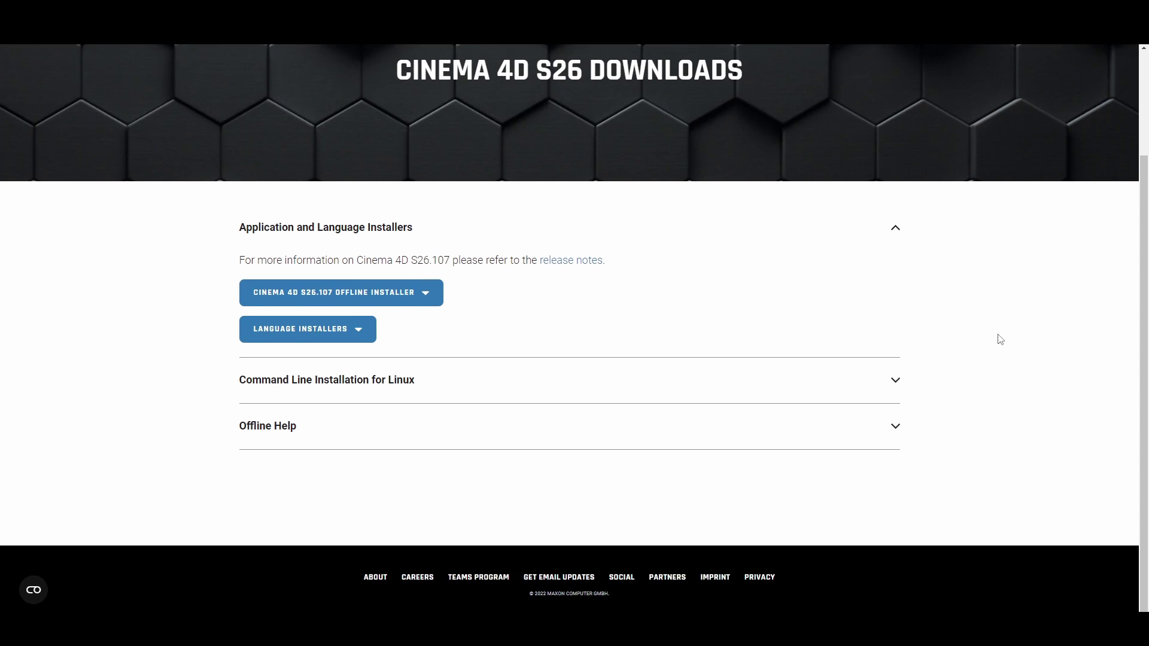
{"action": "scroll", "coordinate": [1000, 339], "scroll_direction": "up", "scroll_amount": 2}
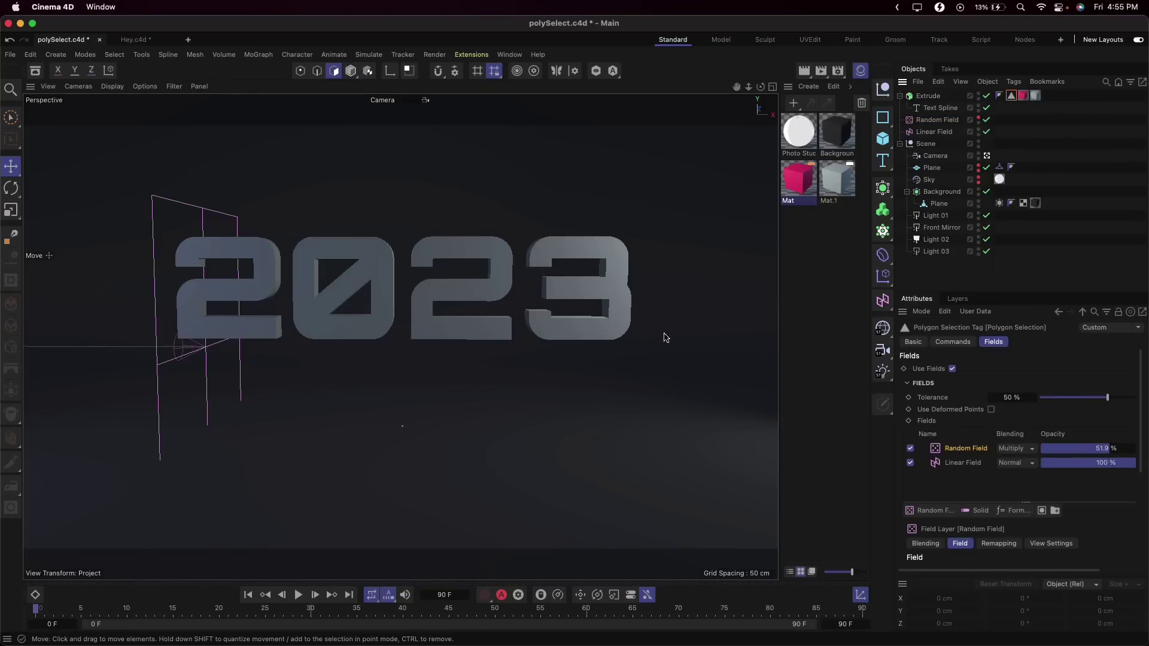
- Show the Fields settings of the Extrude object's Polygon Selection tag for the 2023 text
{"action": "left_click", "coordinate": [926, 97]}
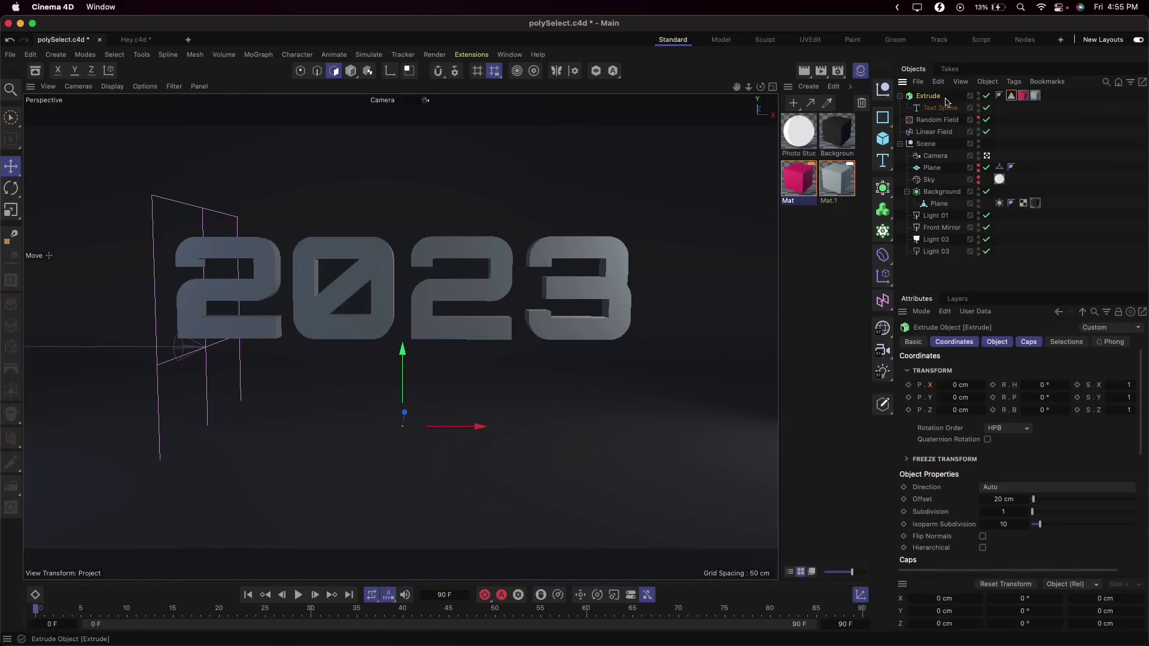
{"action": "left_click", "coordinate": [1011, 96]}
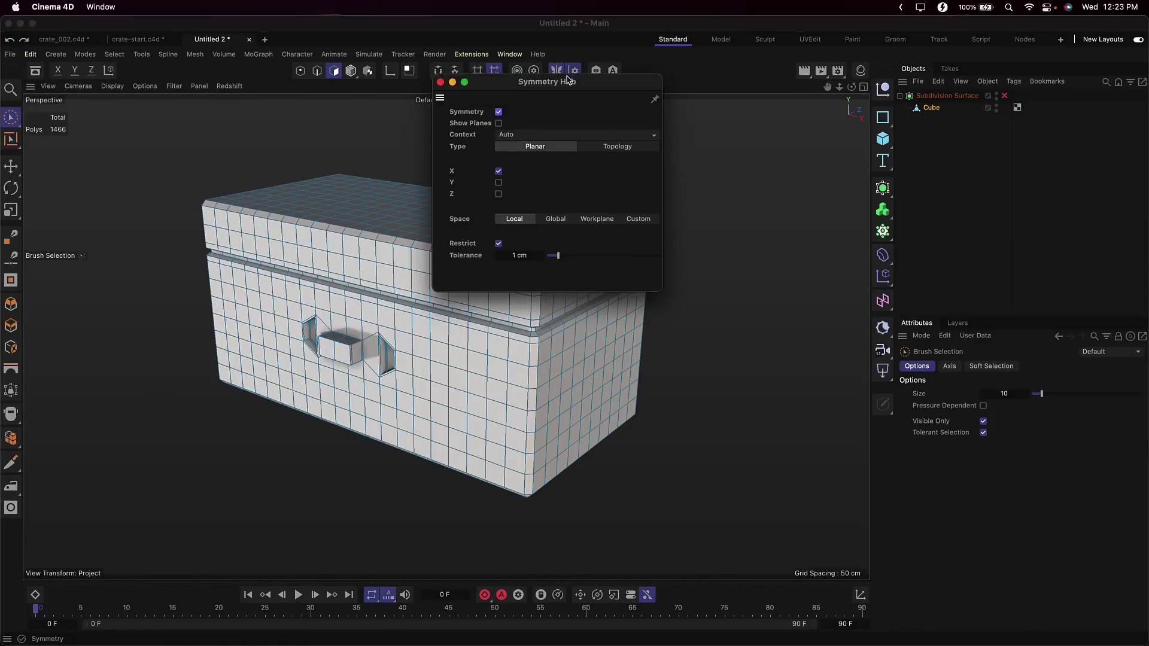
- Show the symmetry planes on the crate and add Y and Z mirroring
{"action": "left_click", "coordinate": [498, 123]}
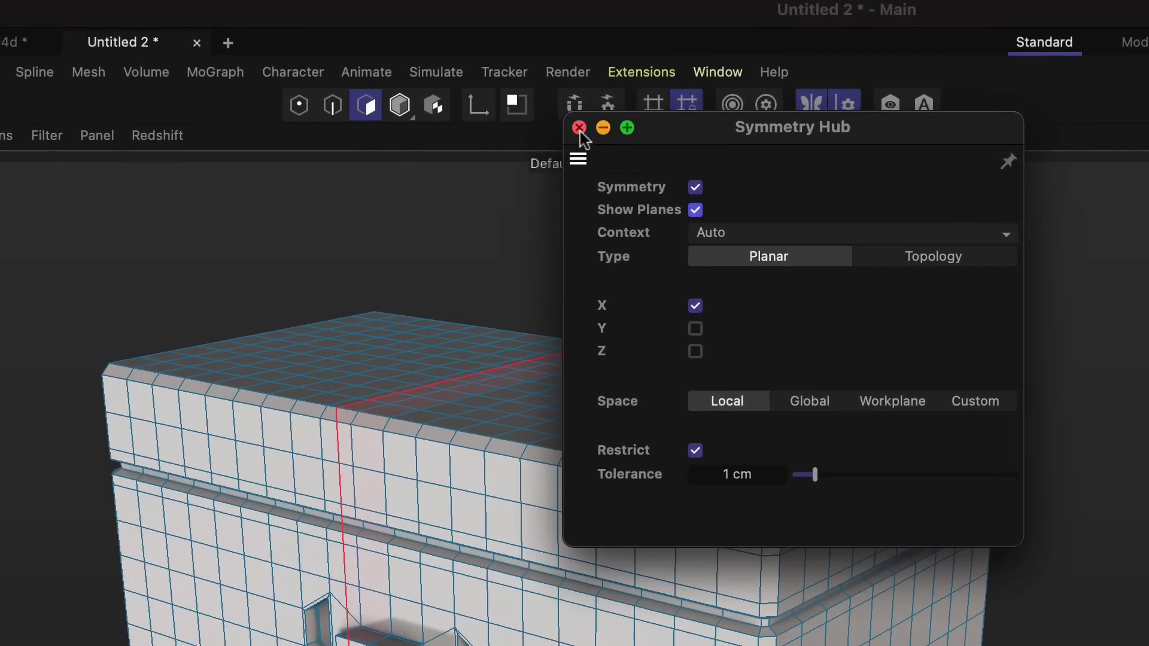
{"action": "left_click", "coordinate": [580, 128]}
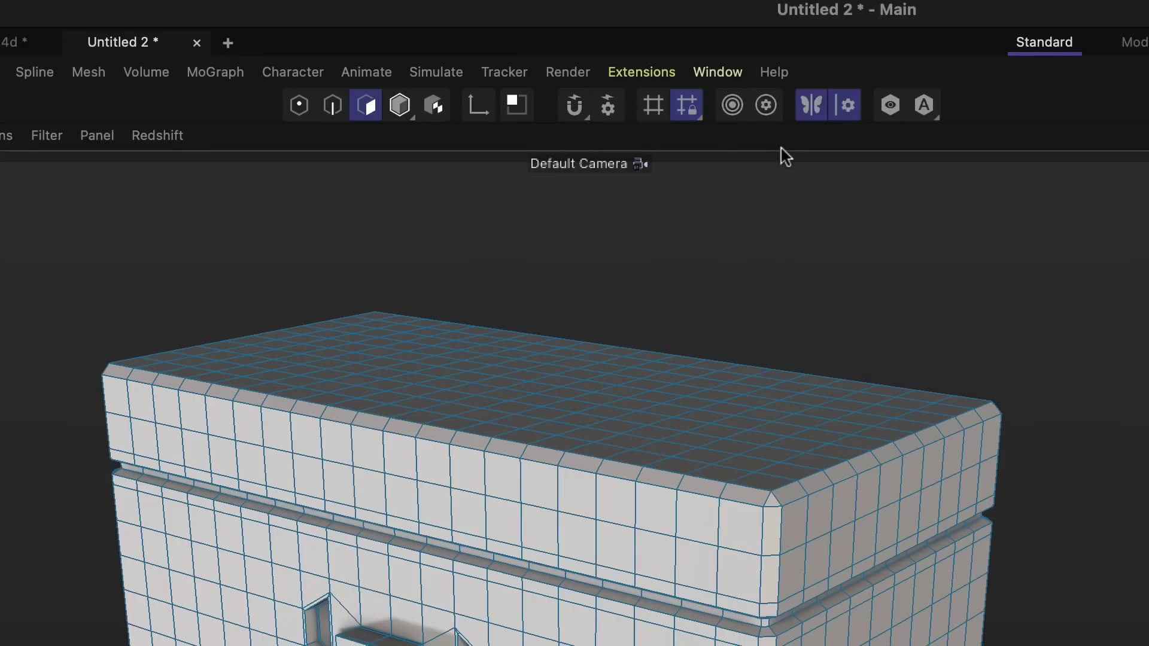
{"action": "left_click", "coordinate": [840, 122]}
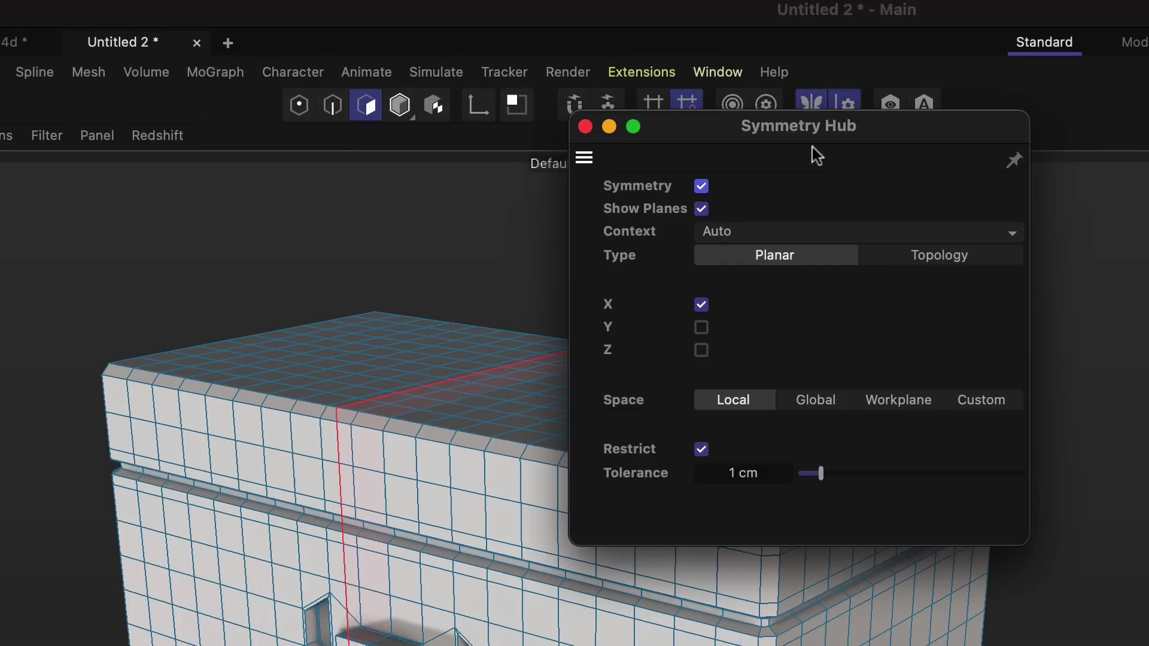
{"action": "left_click", "coordinate": [701, 328]}
{"action": "left_click", "coordinate": [701, 350]}
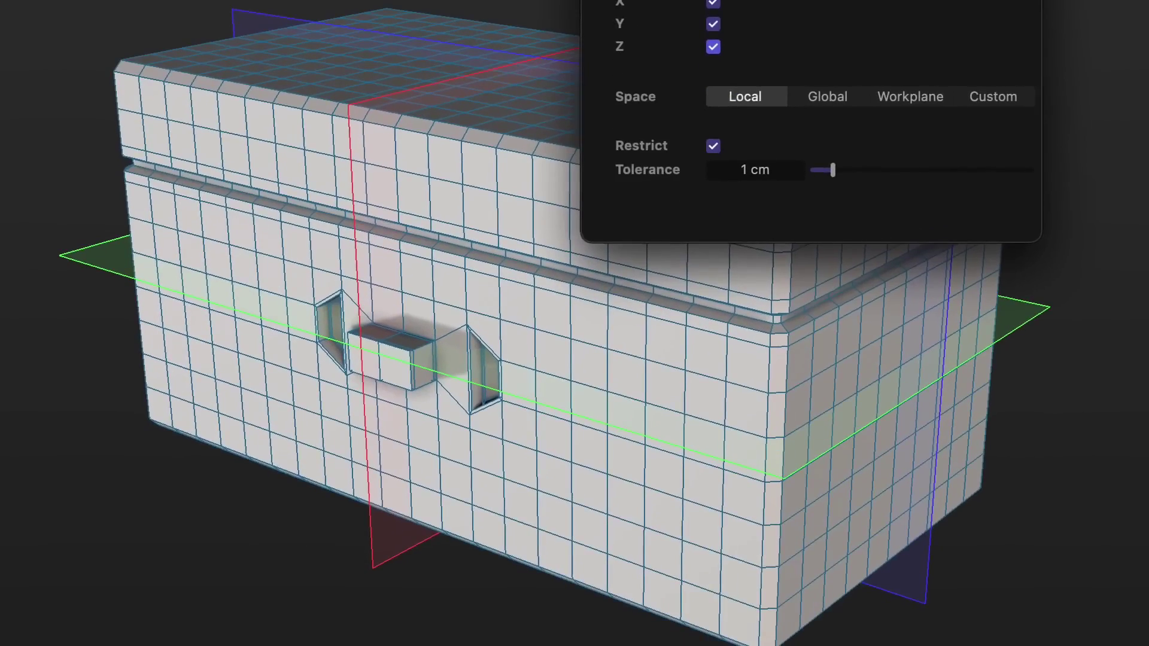
- Push the lid corner faces into recessed pockets, and inset and extrude side faces into bosses
{"action": "left_click", "coordinate": [727, 159]}
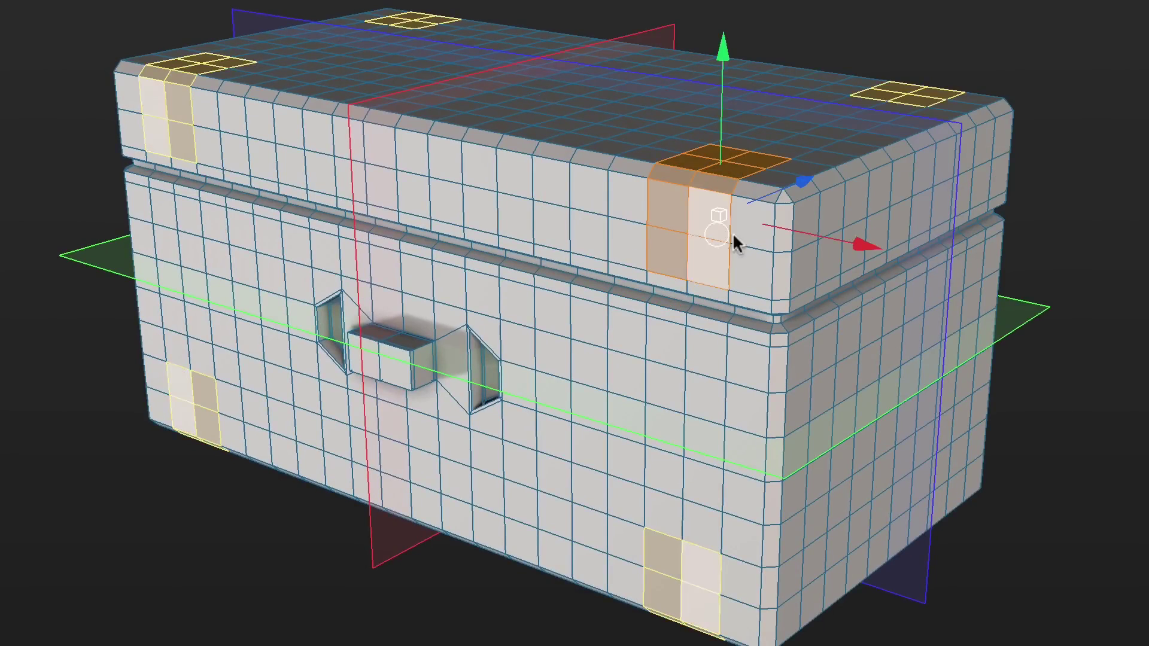
{"action": "left_click_drag", "start_coordinate": [717, 235], "coordinate": [709, 239]}
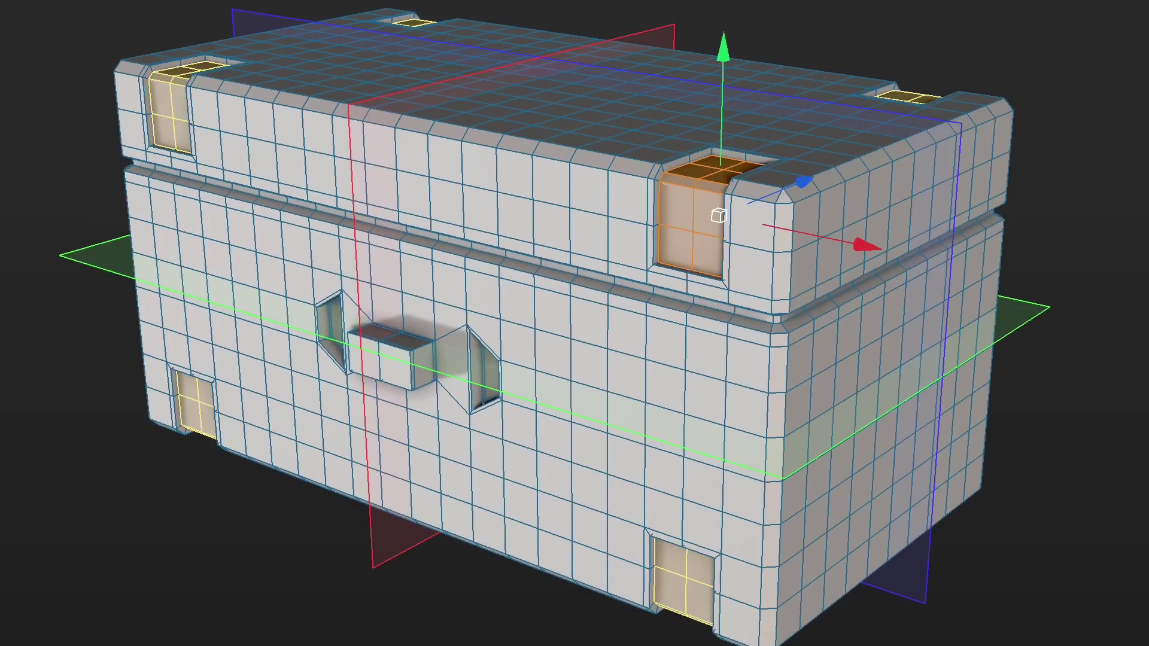
{"action": "left_click", "coordinate": [834, 412]}
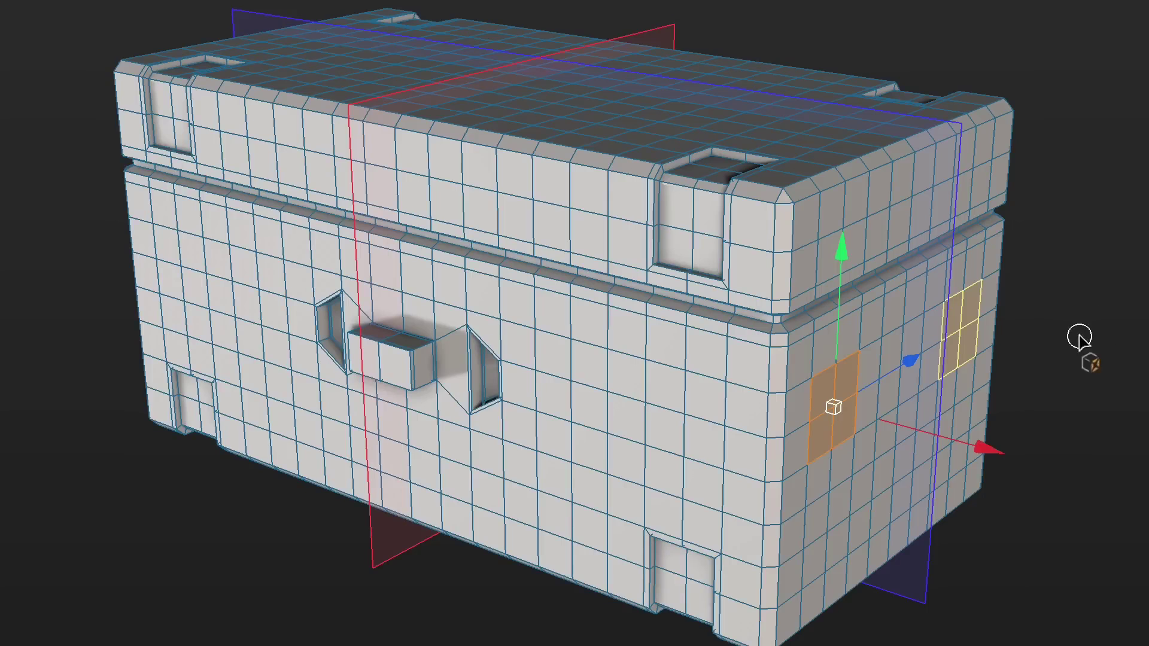
{"action": "key", "text": "i"}
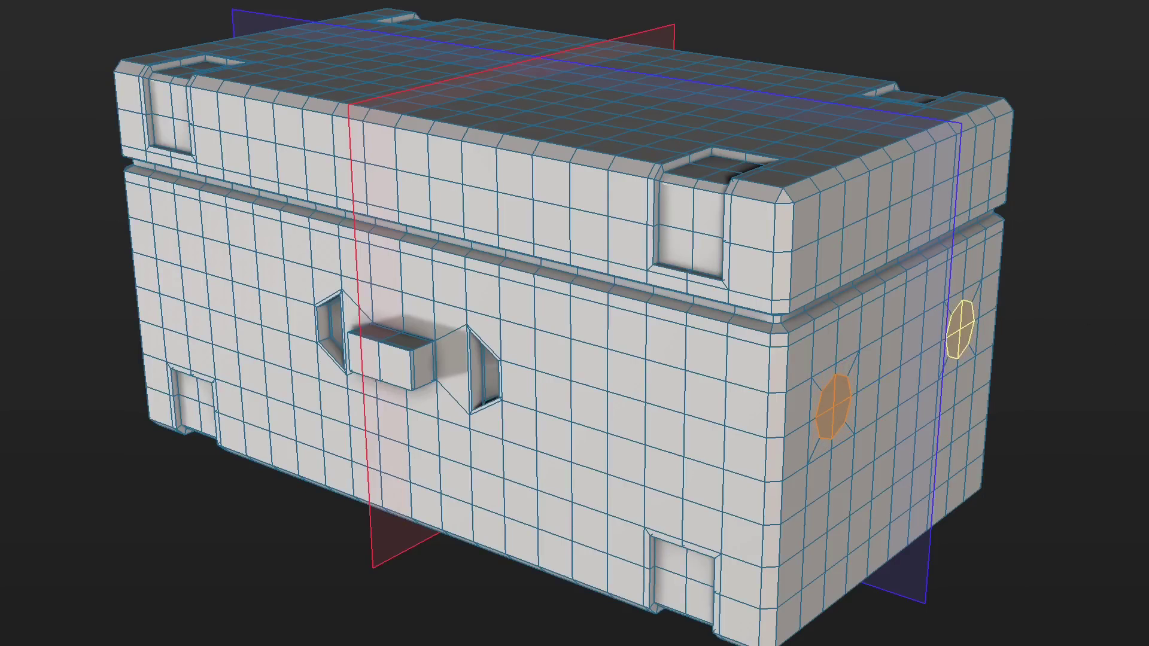
{"action": "key", "text": "e"}
{"action": "scroll", "coordinate": [575, 323], "scroll_direction": "down", "scroll_amount": 2}
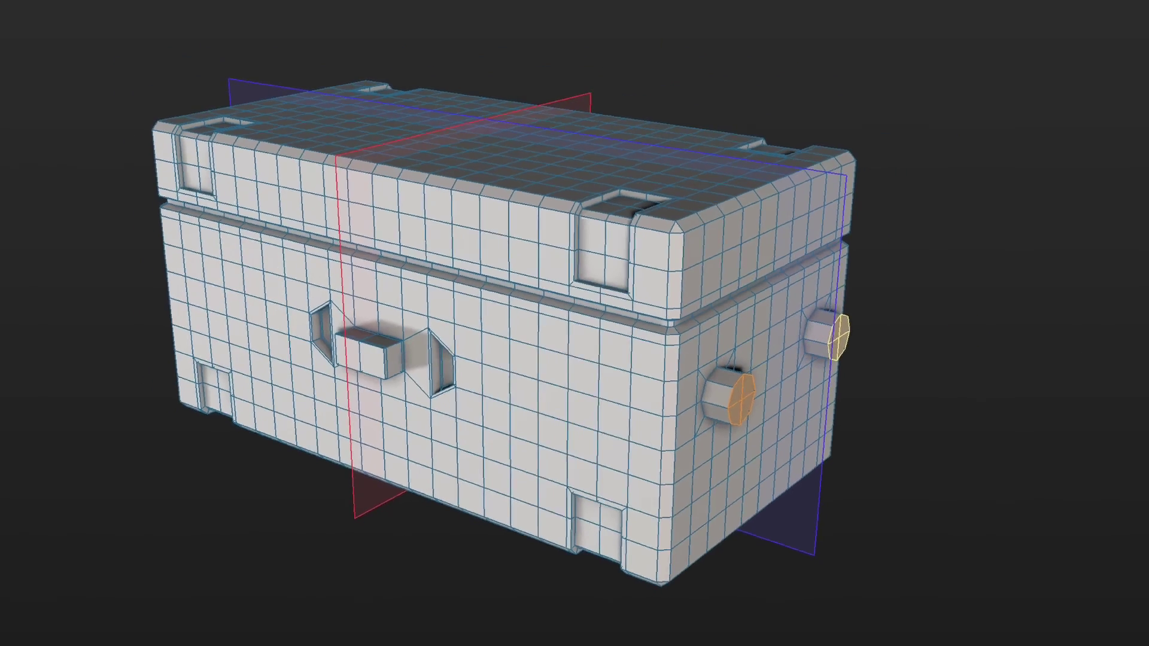
{"action": "left_click", "coordinate": [114, 54]}
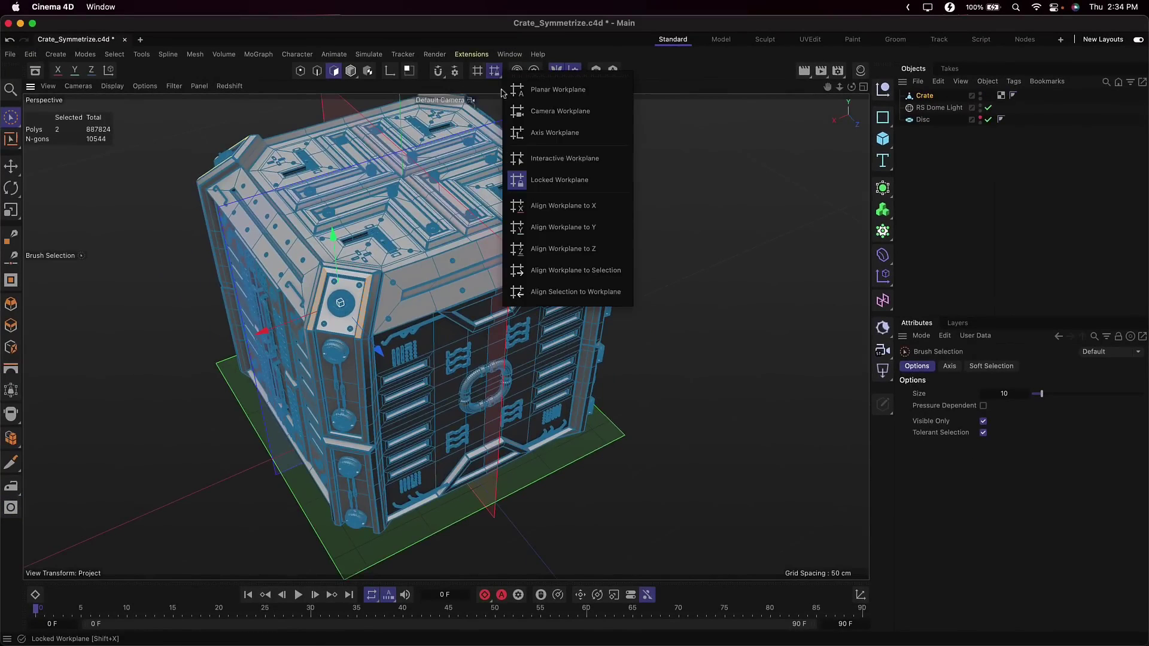
- Set the Symmetry Hub type to Topology for the shark model
{"action": "left_click", "coordinate": [538, 248]}
{"action": "left_click", "coordinate": [336, 326], "text": "ctrl"}
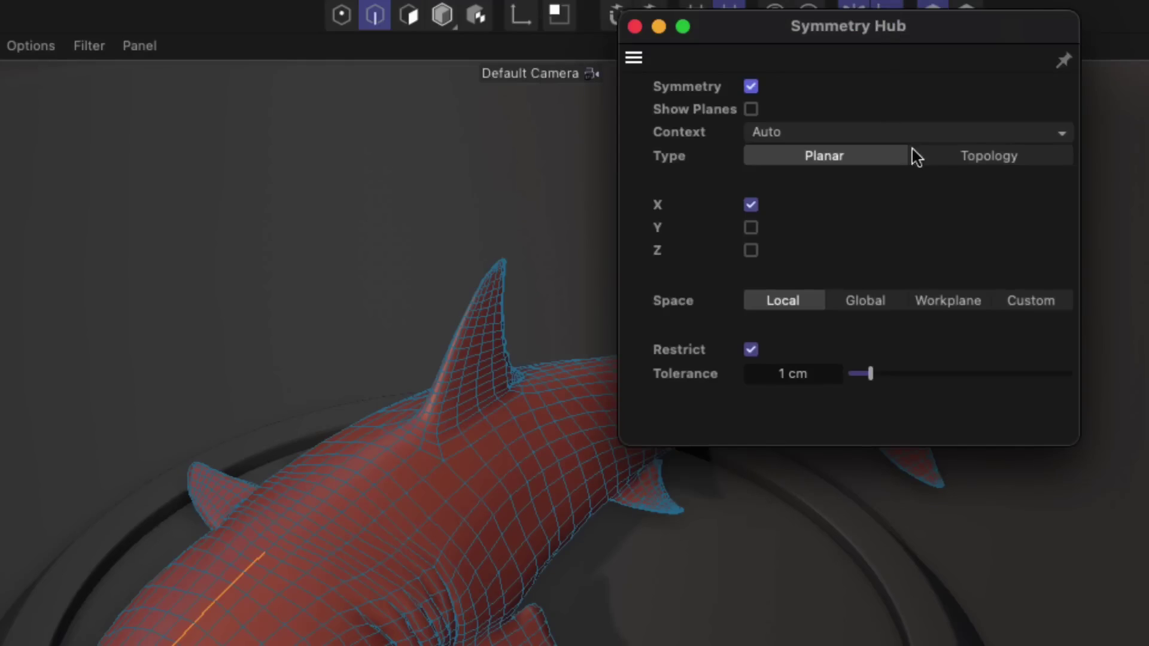
{"action": "left_click", "coordinate": [929, 156]}
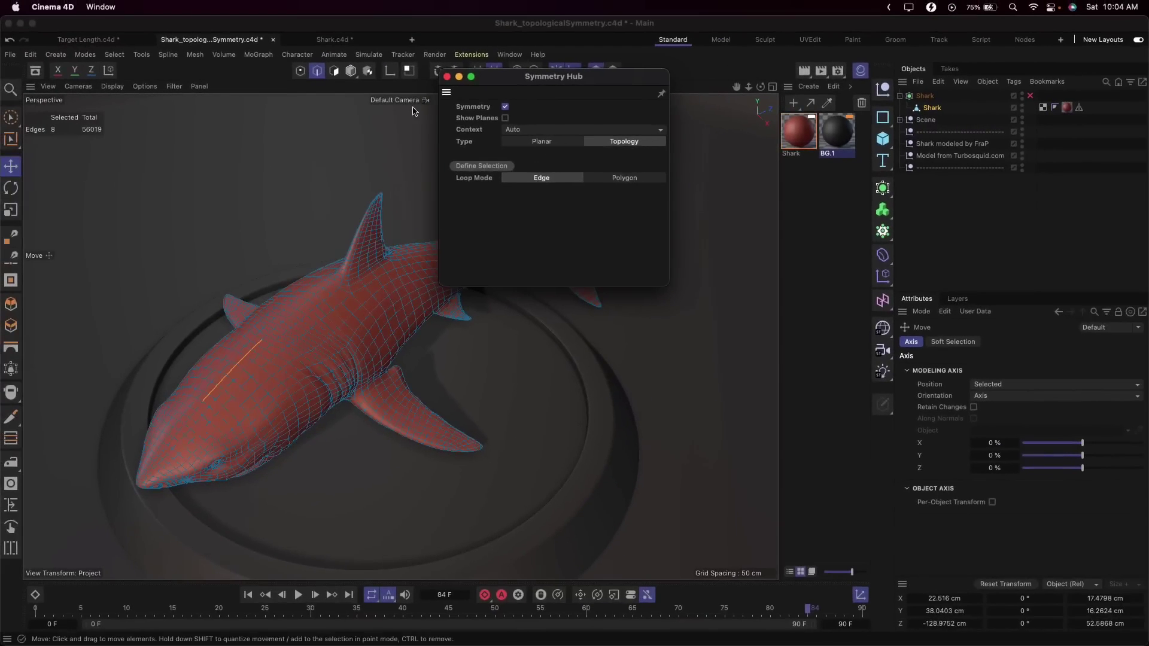
{"action": "left_click", "coordinate": [334, 70]}
- Brush-select a polygon strip along the shark's back and view it from the side
{"action": "key", "text": "9"}
{"action": "mouse_move", "coordinate": [389, 321]}
{"action": "left_mouse_down"}
{"action": "mouse_move", "coordinate": [444, 289]}
{"action": "mouse_move", "coordinate": [548, 259]}
{"action": "left_mouse_up"}
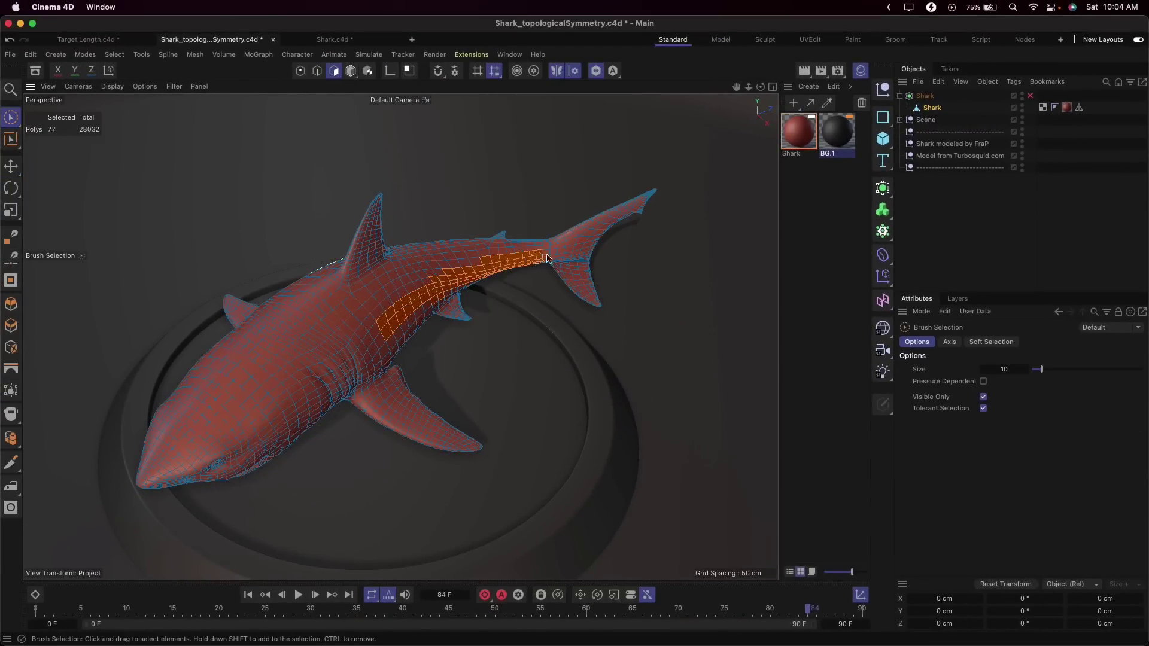
{"action": "left_click_drag", "start_coordinate": [760, 87], "coordinate": [727, 129]}
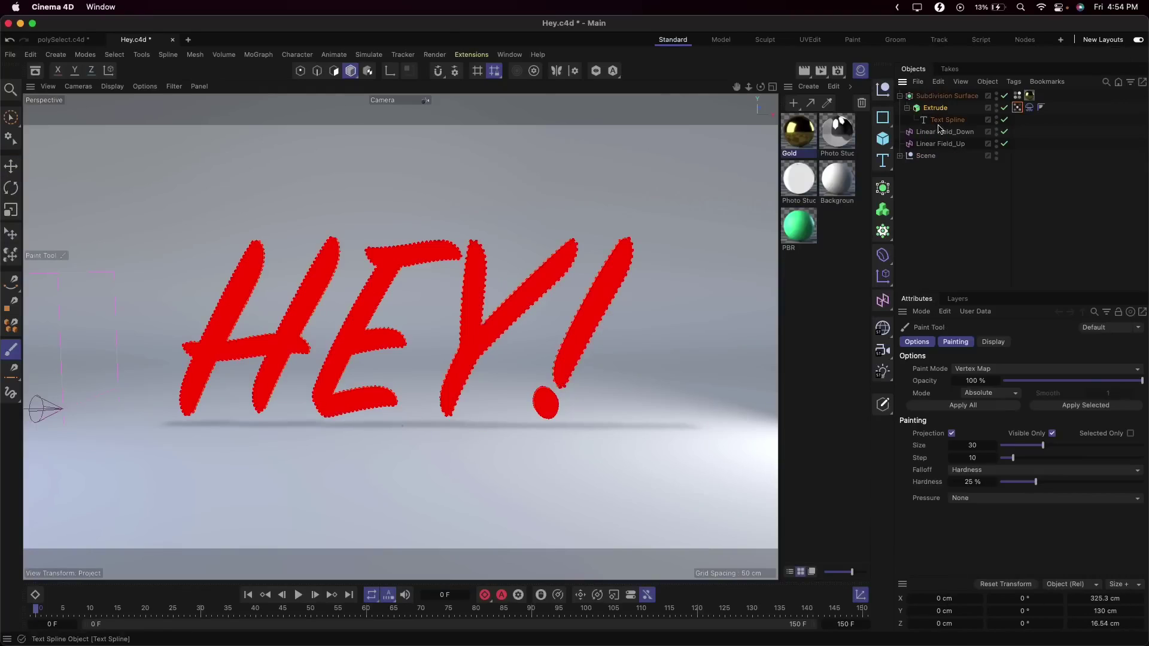
- Add Linear Field_Down to the HEY! vertex map fields and play the collapse animation
{"action": "left_click_drag", "start_coordinate": [937, 135], "coordinate": [958, 413]}
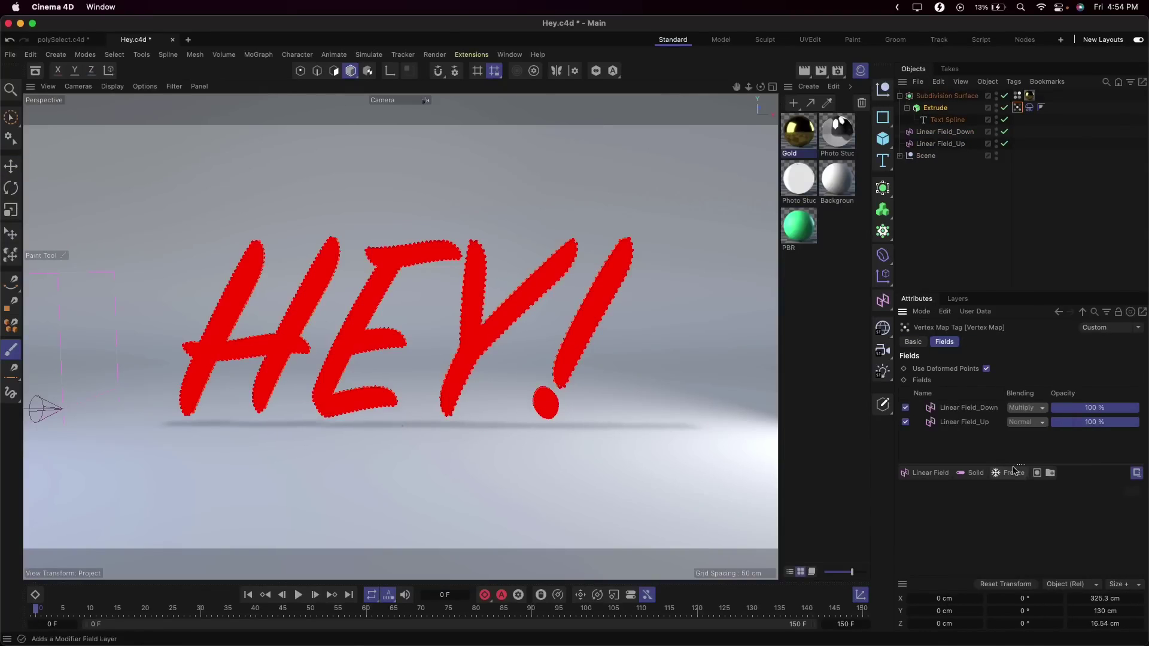
{"action": "left_click", "coordinate": [298, 594]}
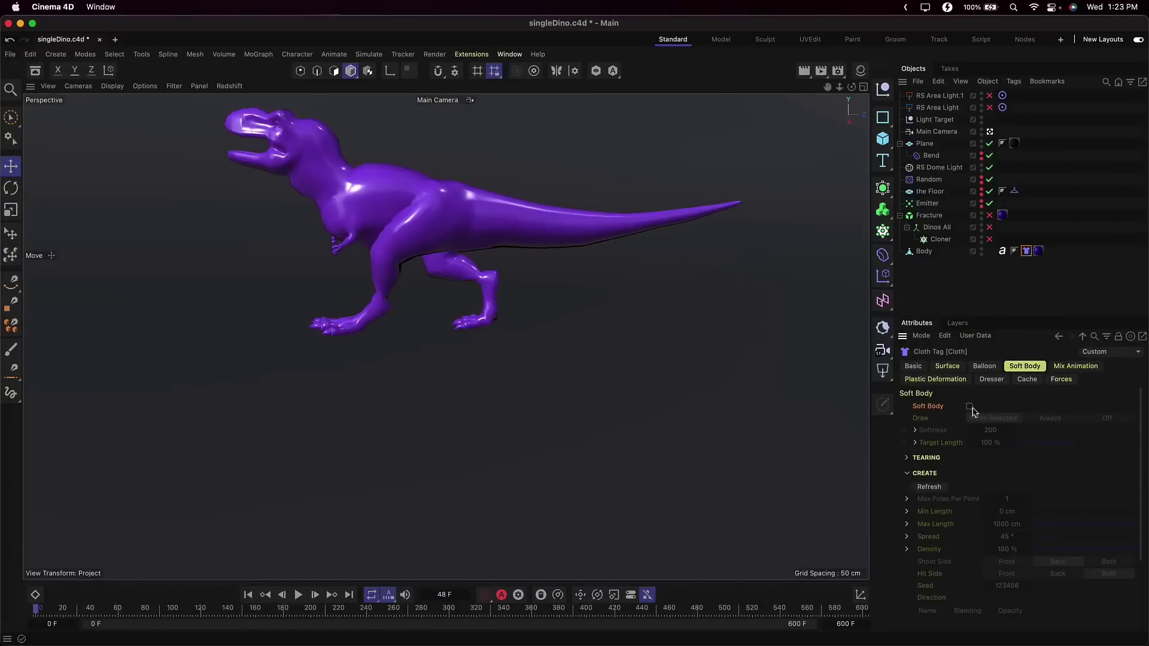
- Make the dino a soft body with Shoot Side Both and Softness 1, previewing the simulation
{"action": "left_click", "coordinate": [970, 407]}
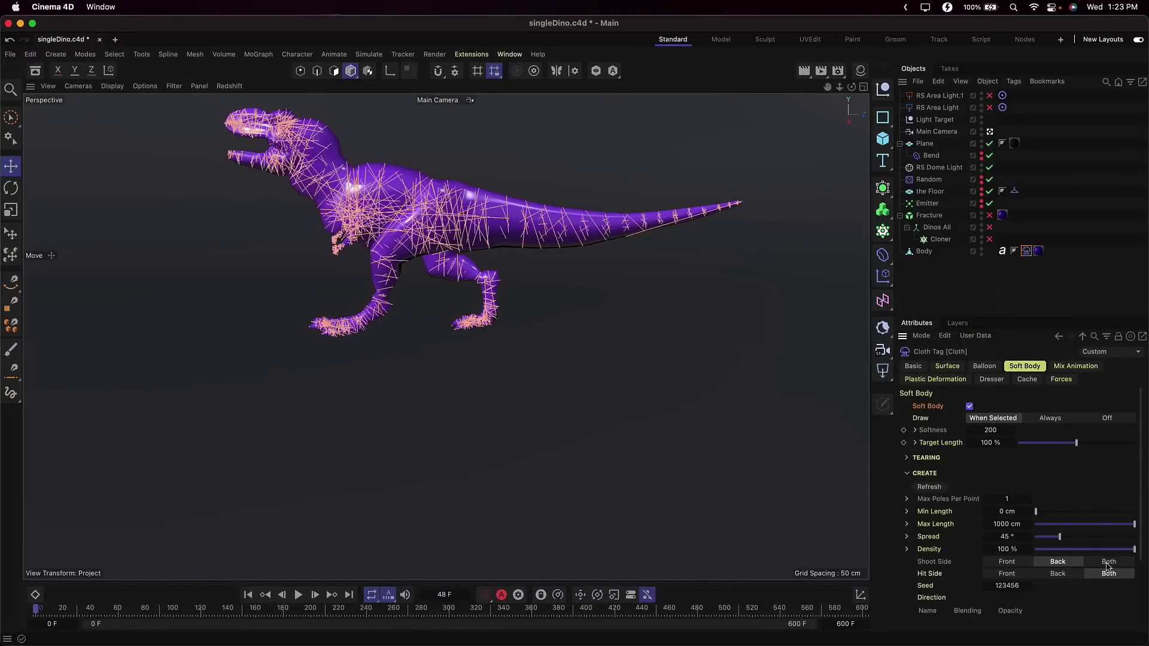
{"action": "left_click", "coordinate": [1109, 562]}
{"action": "left_click", "coordinate": [299, 595]}
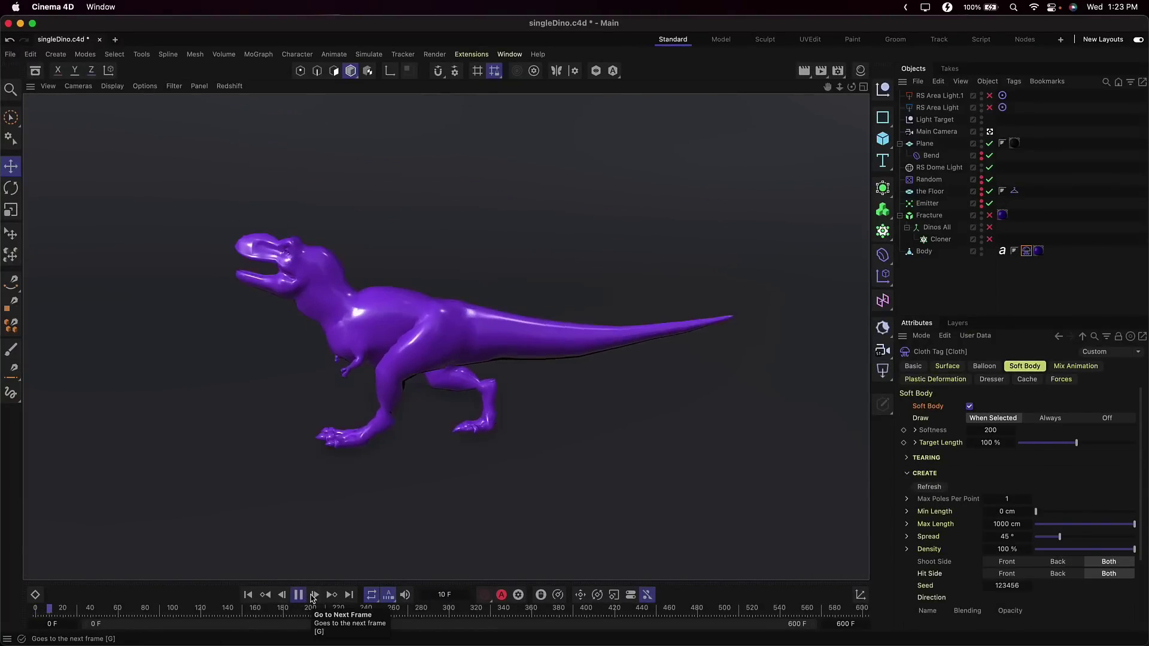
{"action": "left_click", "coordinate": [299, 595]}
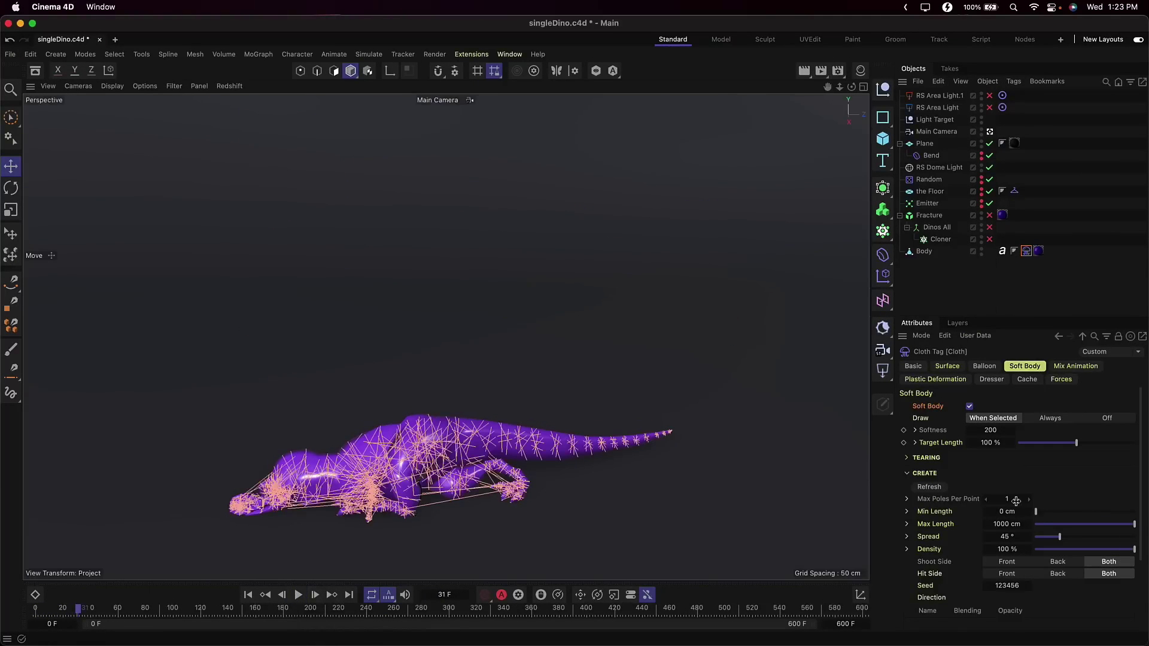
{"action": "left_click", "coordinate": [991, 432]}
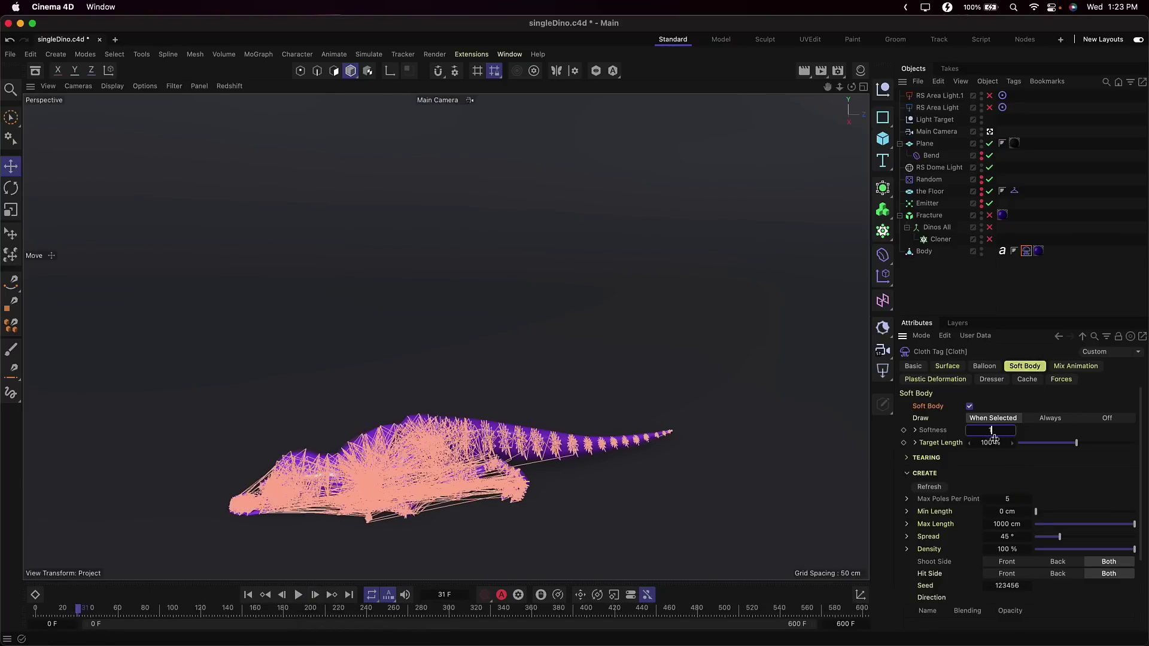
{"action": "key", "text": "Return"}
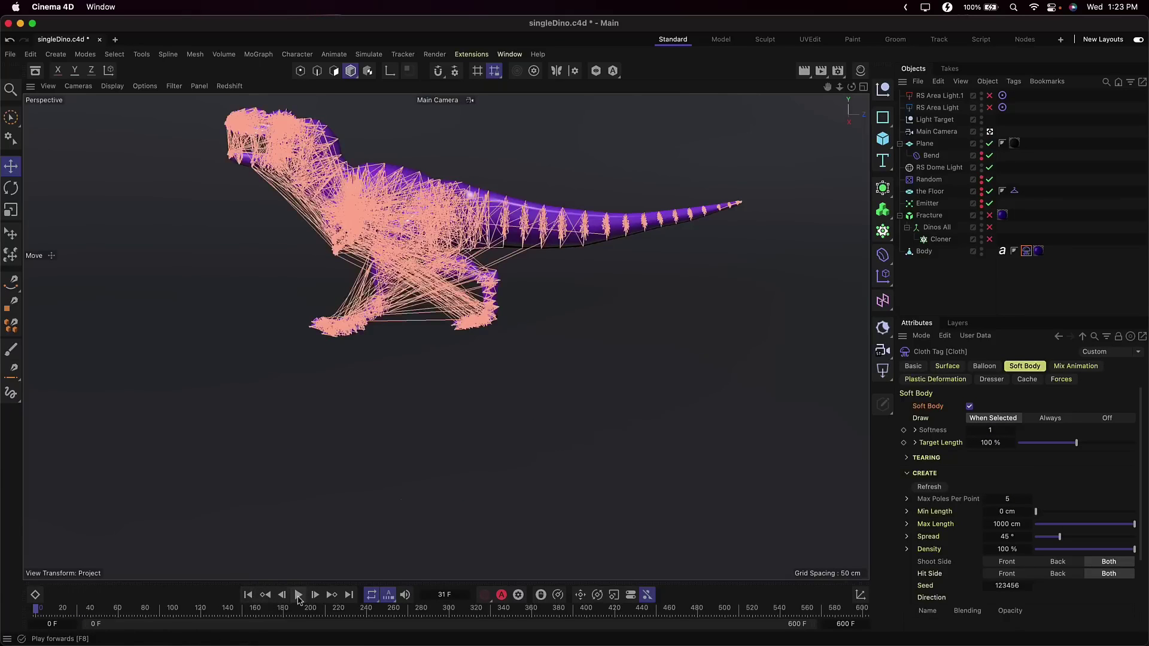
{"action": "left_click", "coordinate": [298, 595]}
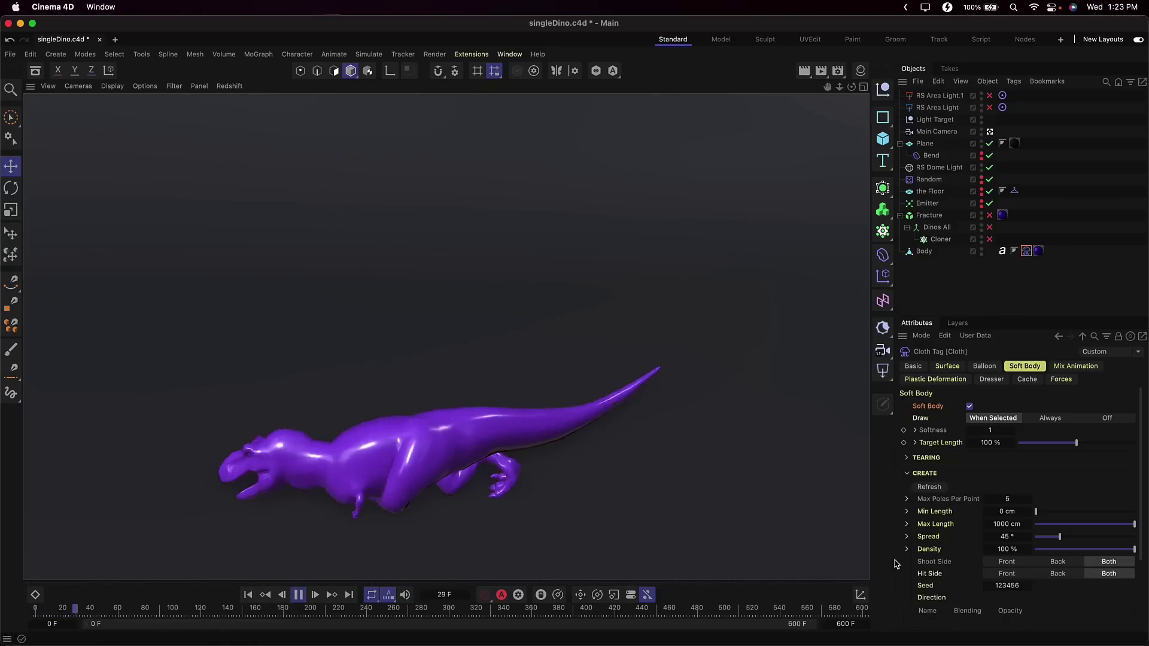
{"action": "left_click", "coordinate": [298, 595]}
{"action": "left_click", "coordinate": [248, 595]}
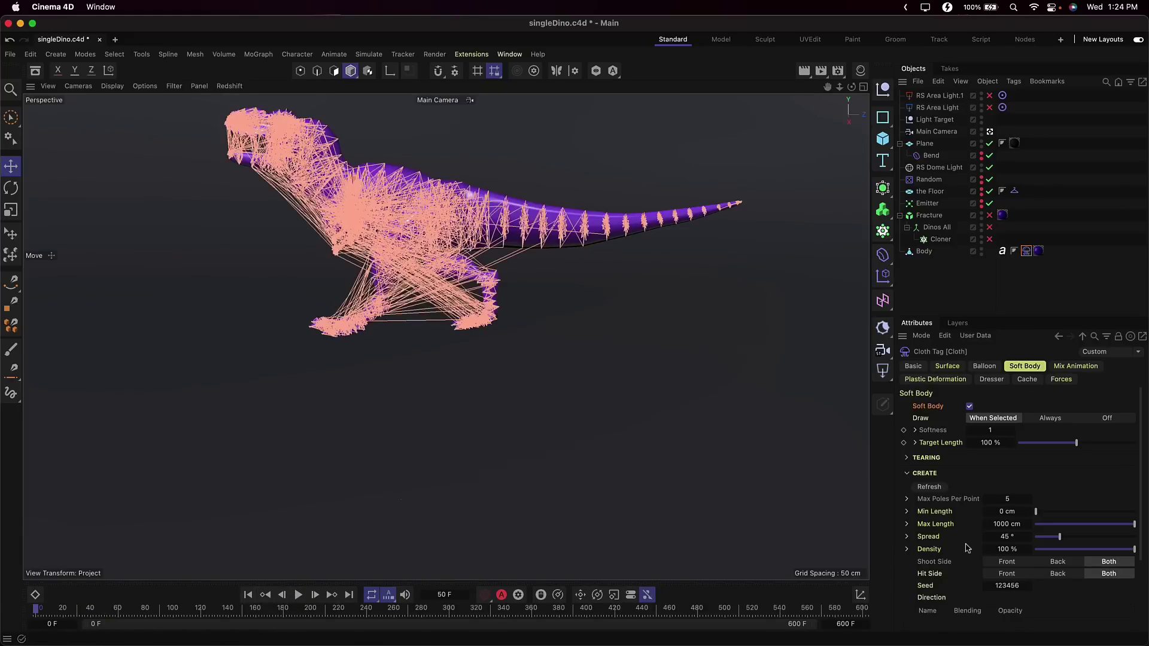
- Add a Y+ Linear Field to the soft body and play the simulation
{"action": "scroll", "coordinate": [968, 548], "scroll_direction": "down", "scroll_amount": 3}
{"action": "left_click", "coordinate": [950, 593]}
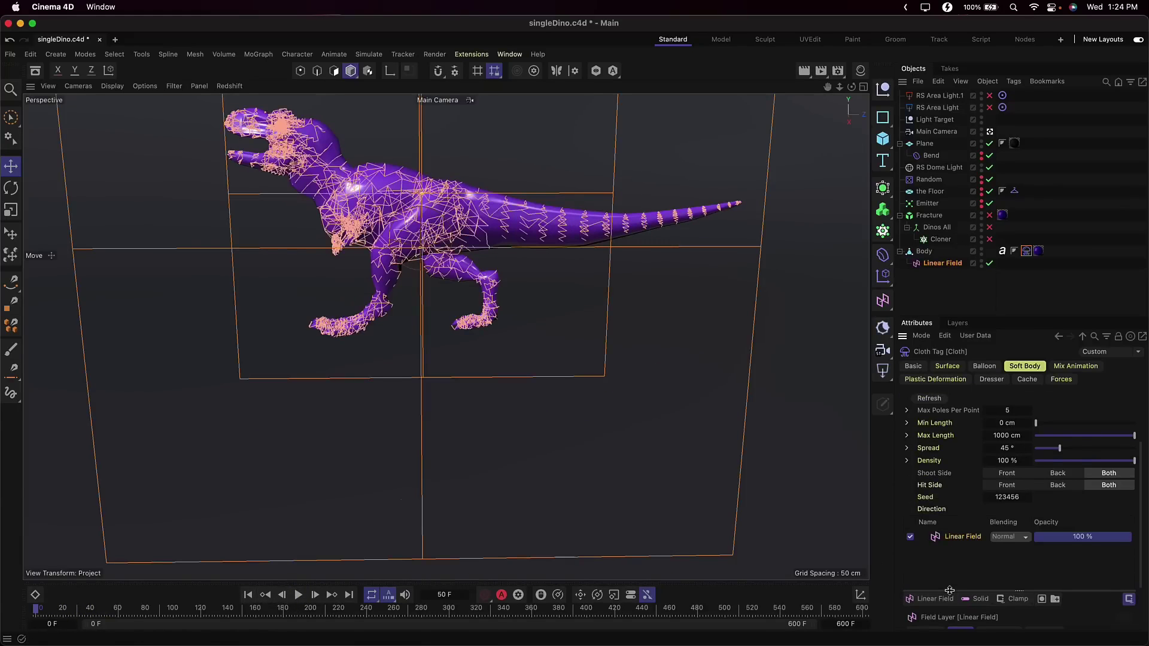
{"action": "scroll", "coordinate": [957, 569], "scroll_direction": "down", "scroll_amount": 3}
{"action": "left_click", "coordinate": [1037, 606]}
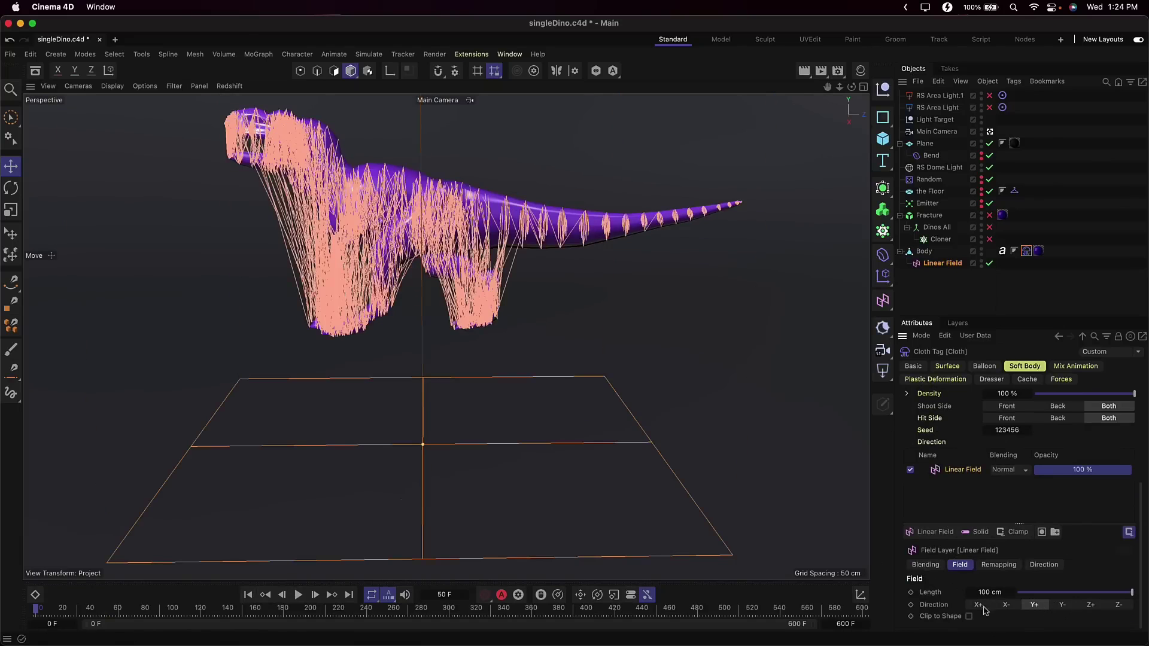
{"action": "left_click", "coordinate": [296, 598]}
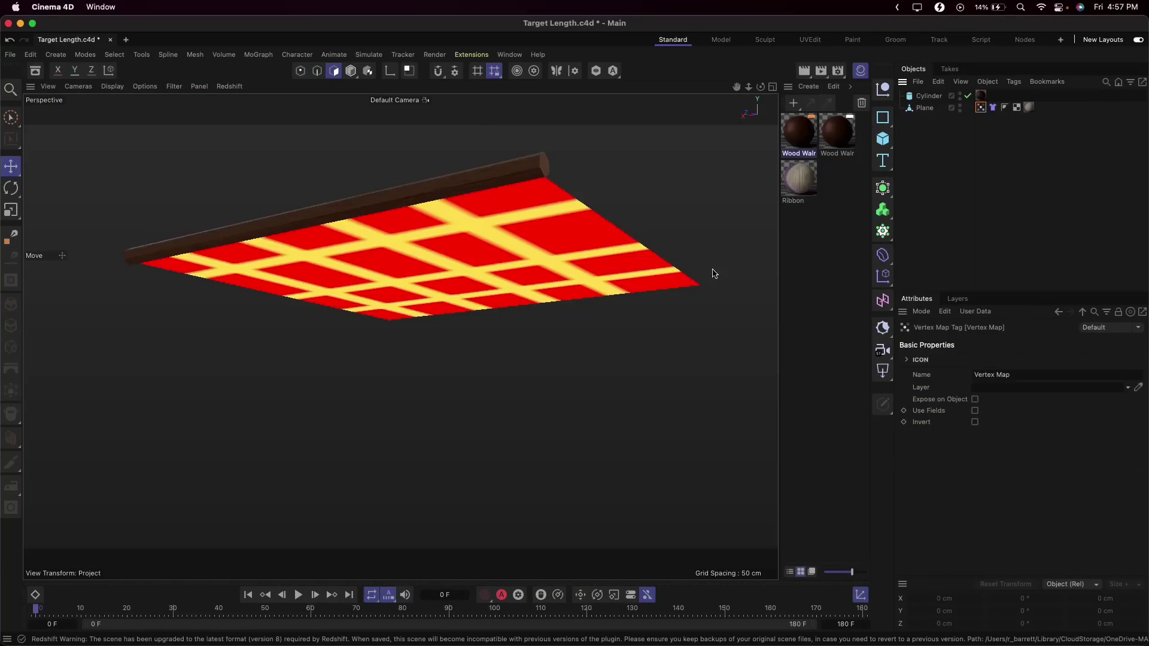
- Select the Plane's Cloth tag and play the draping animation with F8
{"action": "left_click", "coordinate": [992, 110]}
{"action": "key", "text": "F8"}
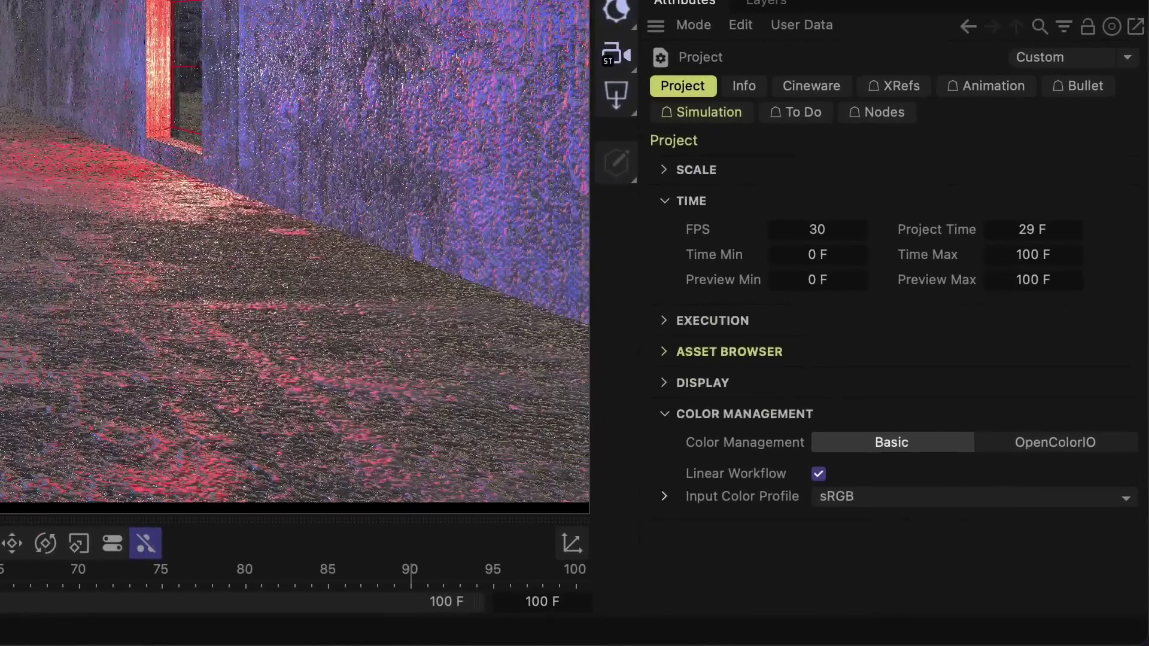
- Switch color management to OpenColorIO, convert scene colours, and apply an Optical Diffusion look
{"action": "left_click", "coordinate": [1031, 443]}
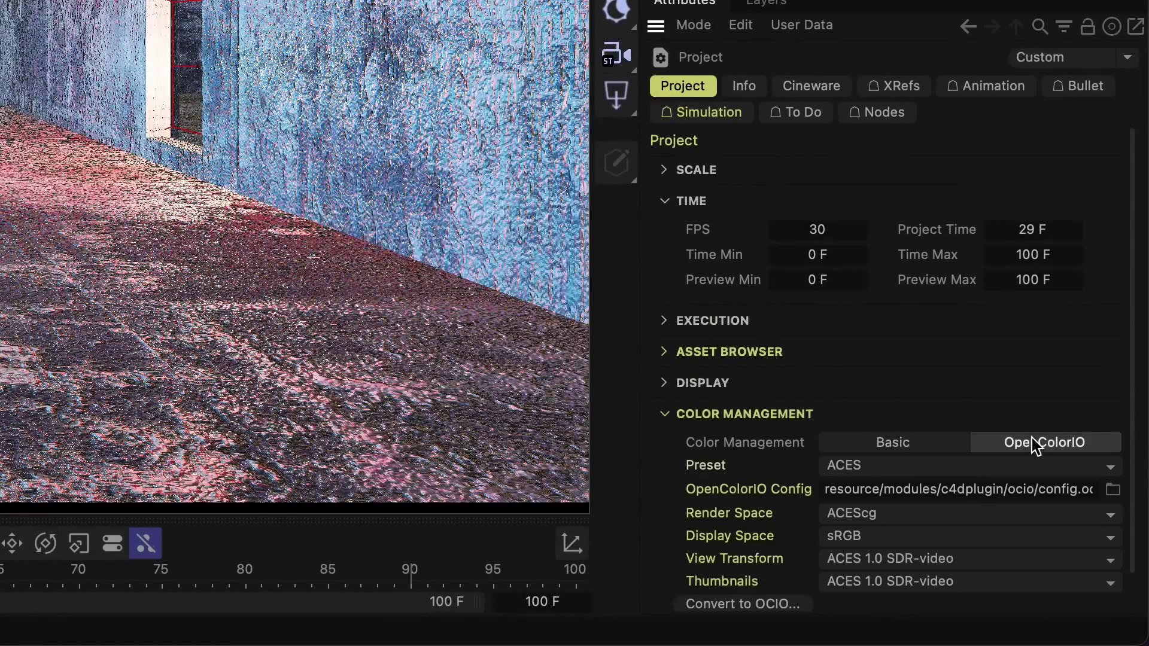
{"action": "left_click", "coordinate": [938, 518]}
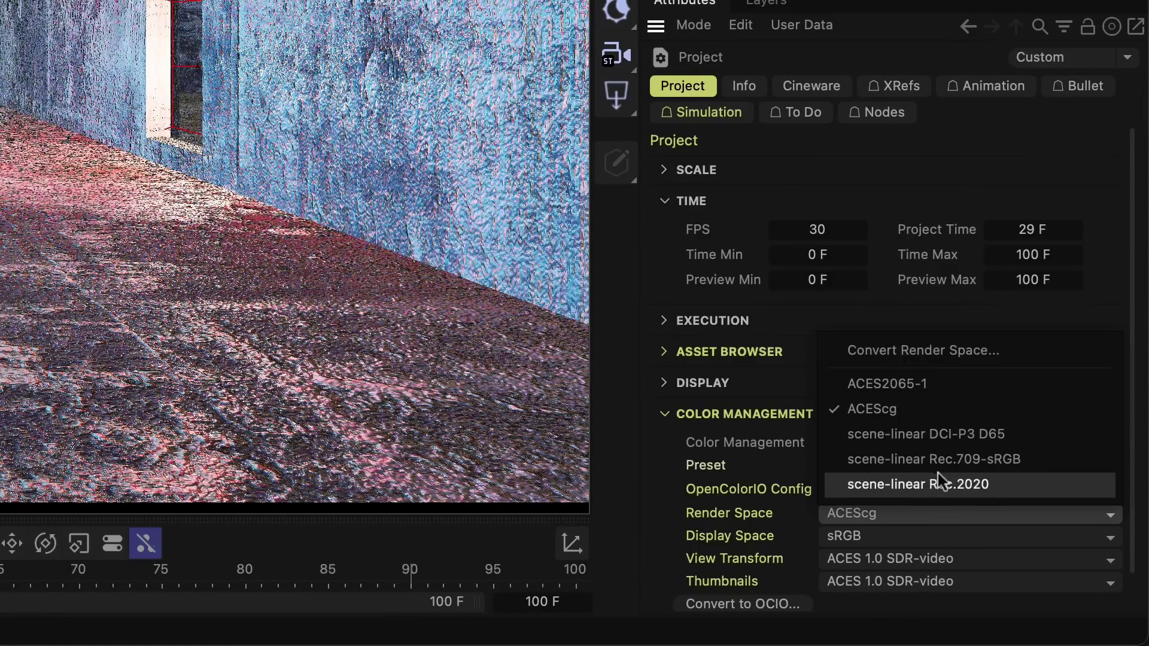
{"action": "left_click", "coordinate": [759, 606]}
{"action": "left_click", "coordinate": [769, 625]}
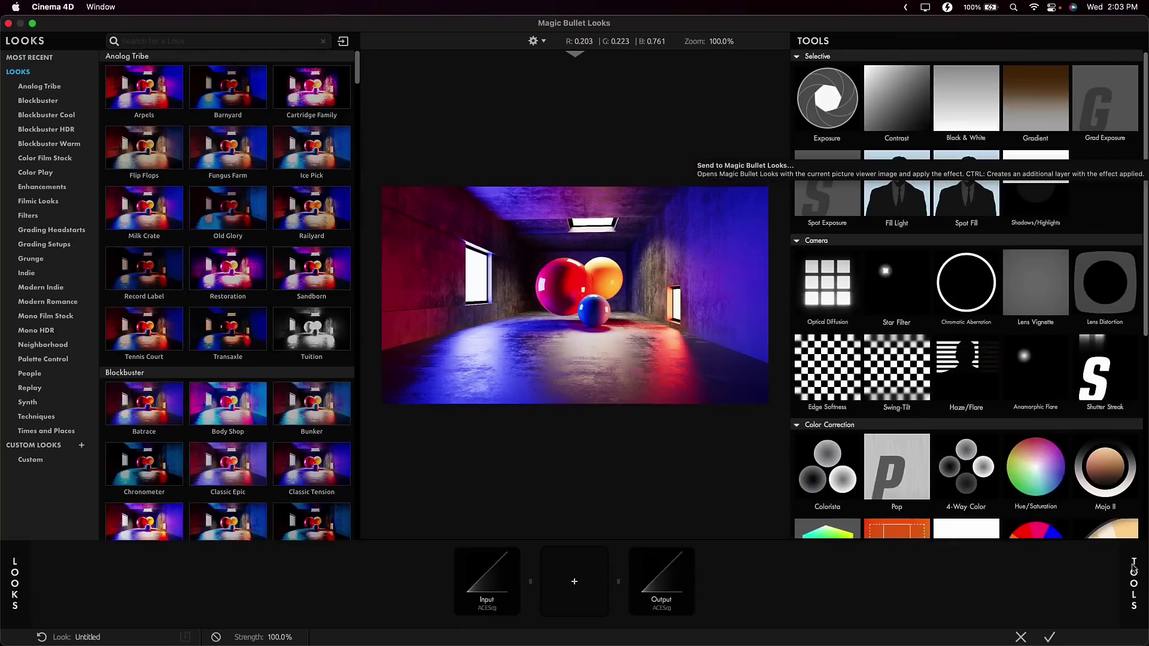
{"action": "left_click_drag", "start_coordinate": [567, 598], "coordinate": [574, 579]}
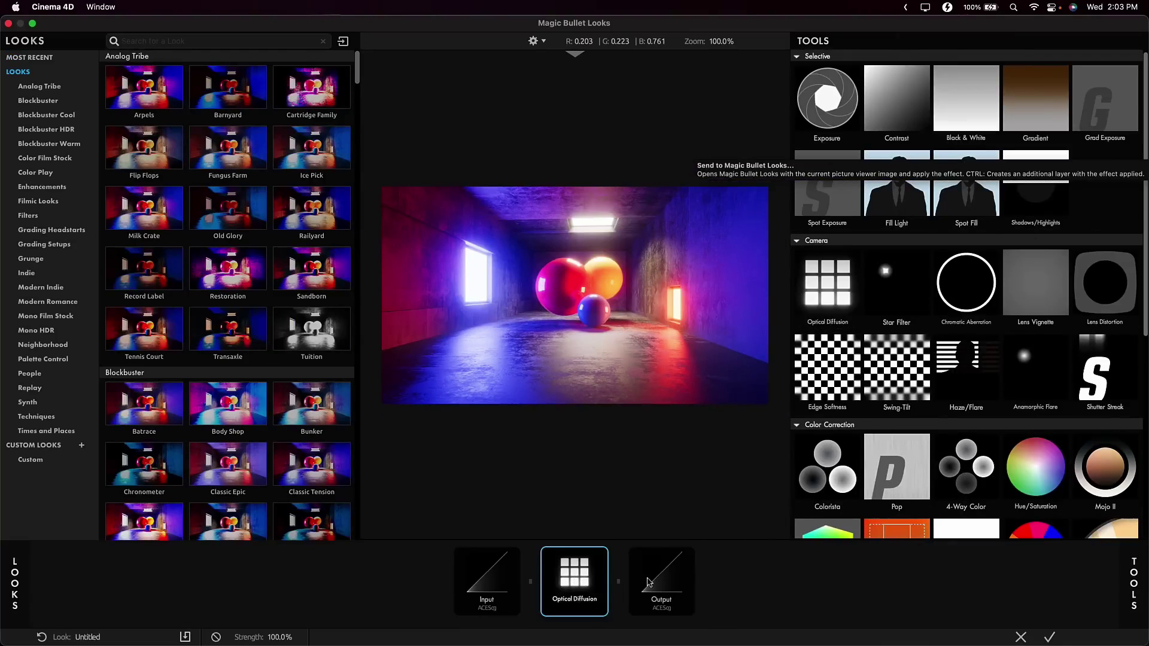
{"action": "left_click", "coordinate": [1053, 638]}
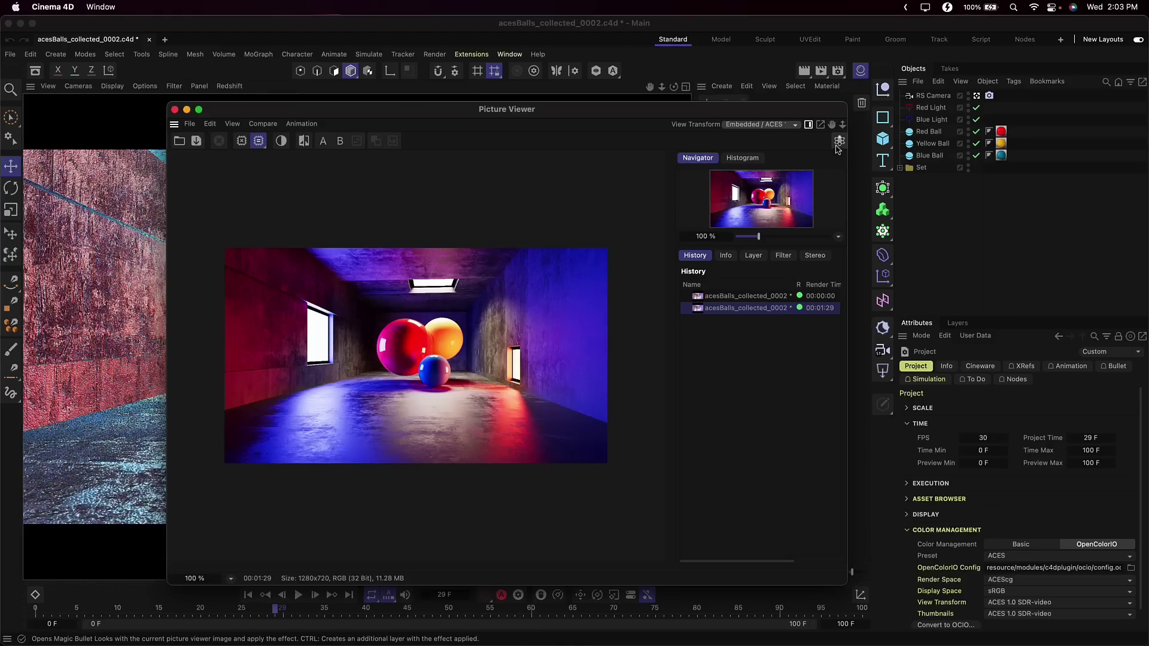
- Open the render in Magic Bullet Looks, then pick a Plastic_FrontArms polygroup in ZBrush
{"action": "left_click", "coordinate": [838, 151]}
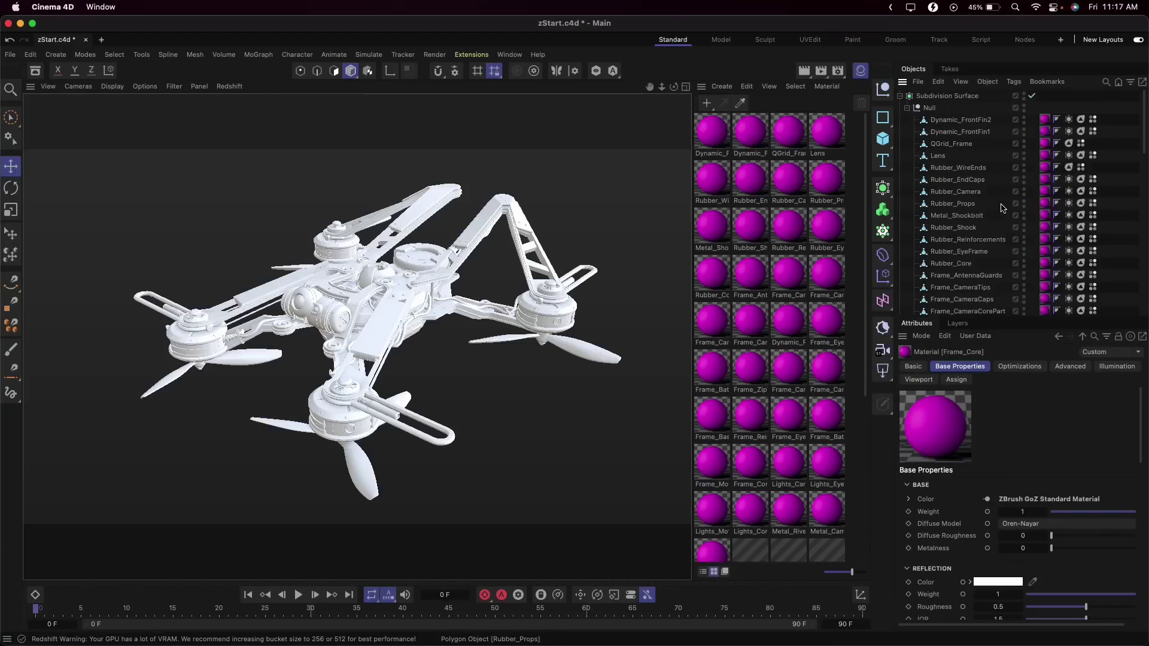
{"action": "left_click", "coordinate": [1069, 202]}
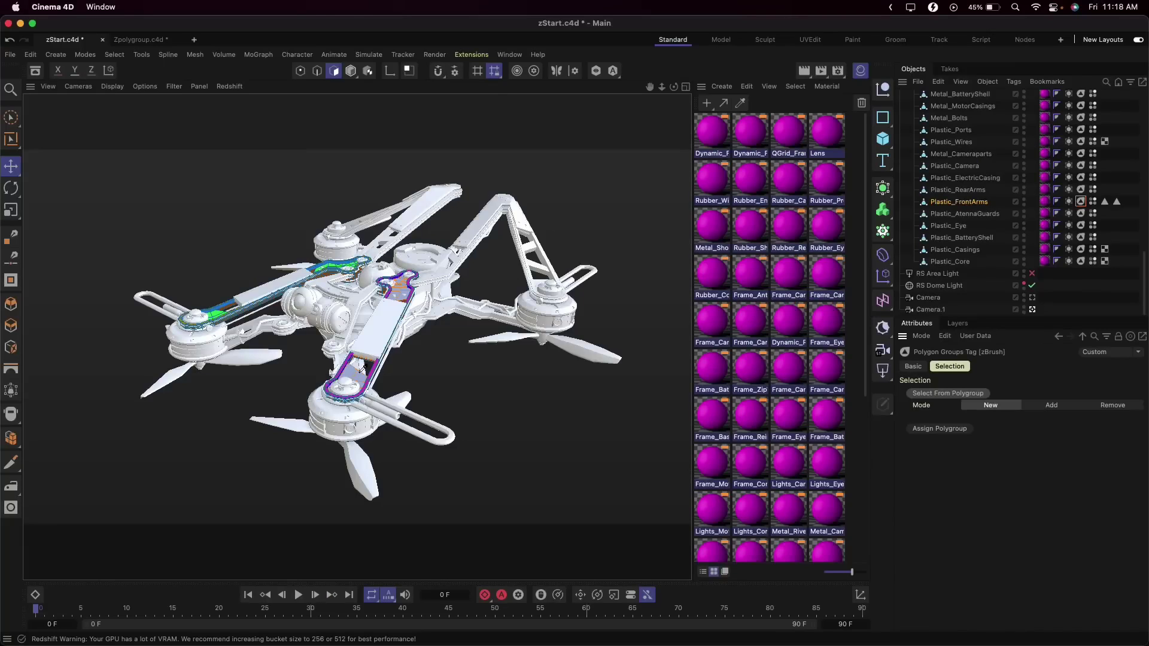
{"action": "left_click", "coordinate": [376, 367]}
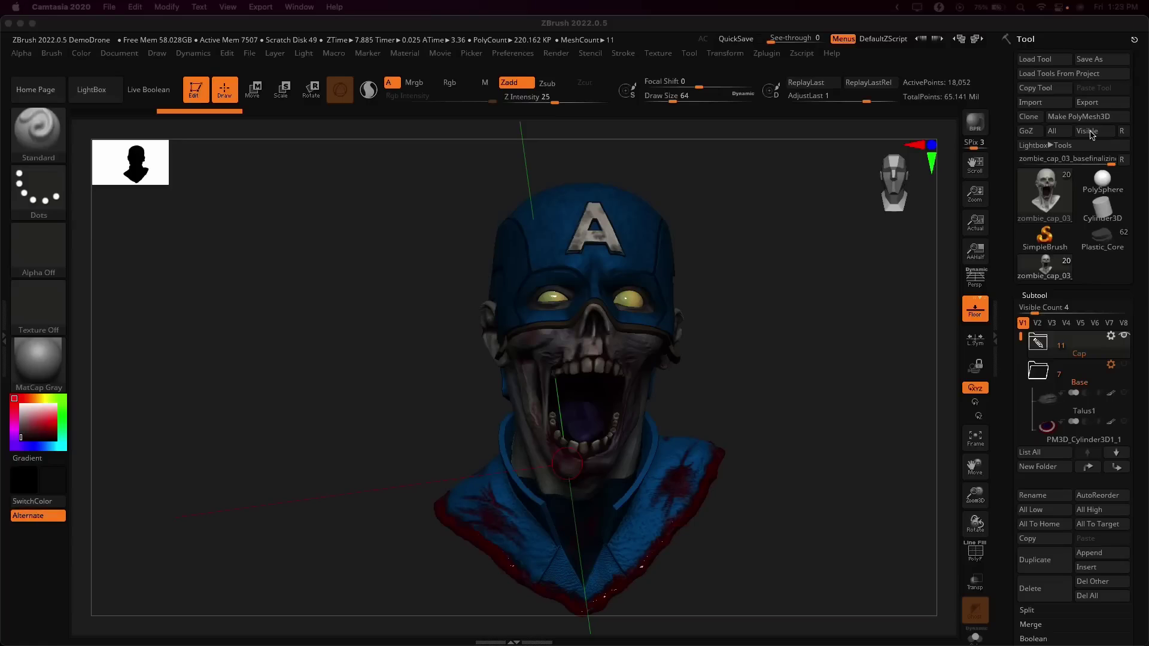
- Send the visible subtools via GoZ, import the bust with materials, and collapse the Color group
{"action": "left_click", "coordinate": [1091, 131]}
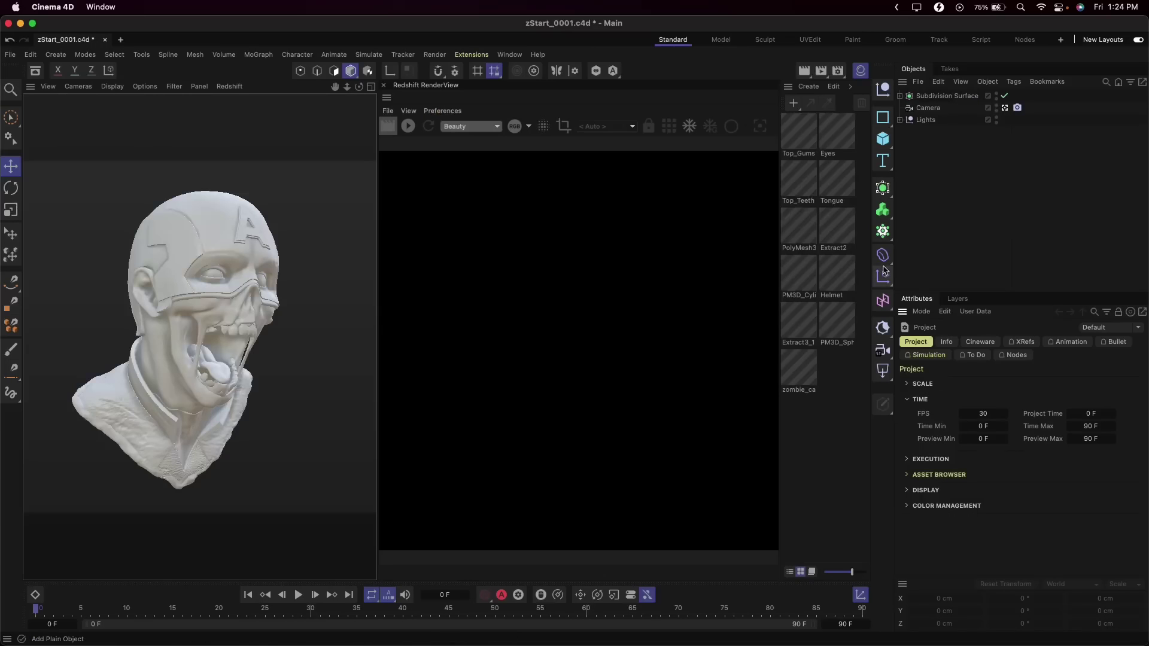
{"action": "left_click", "coordinate": [837, 275]}
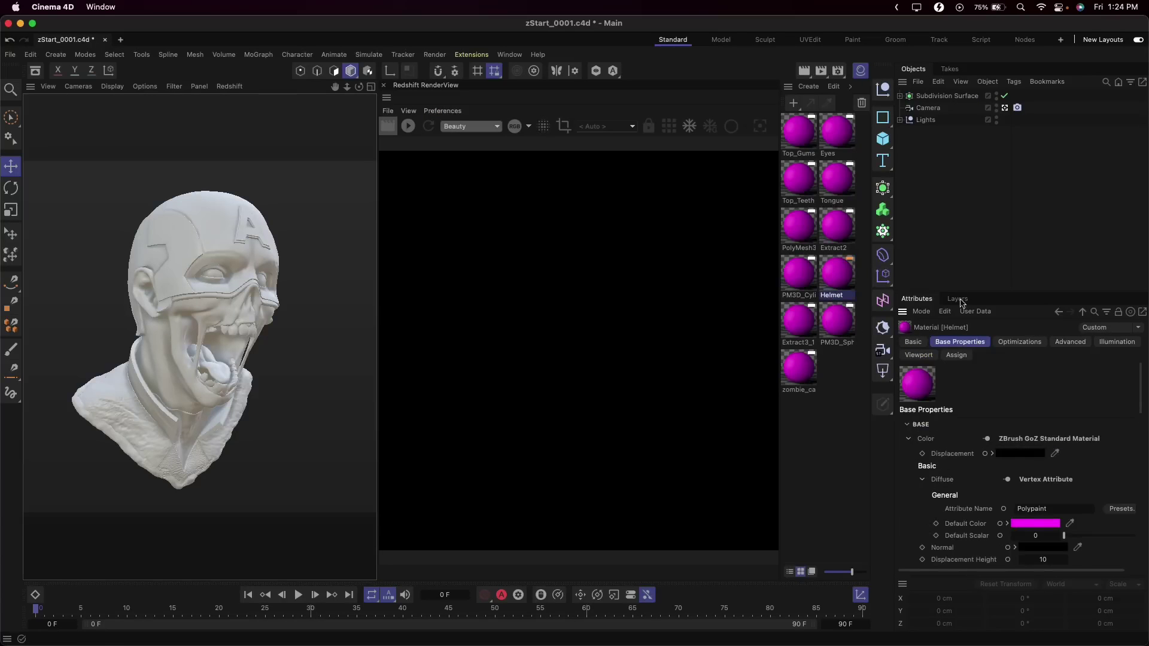
{"action": "left_click", "coordinate": [909, 439]}
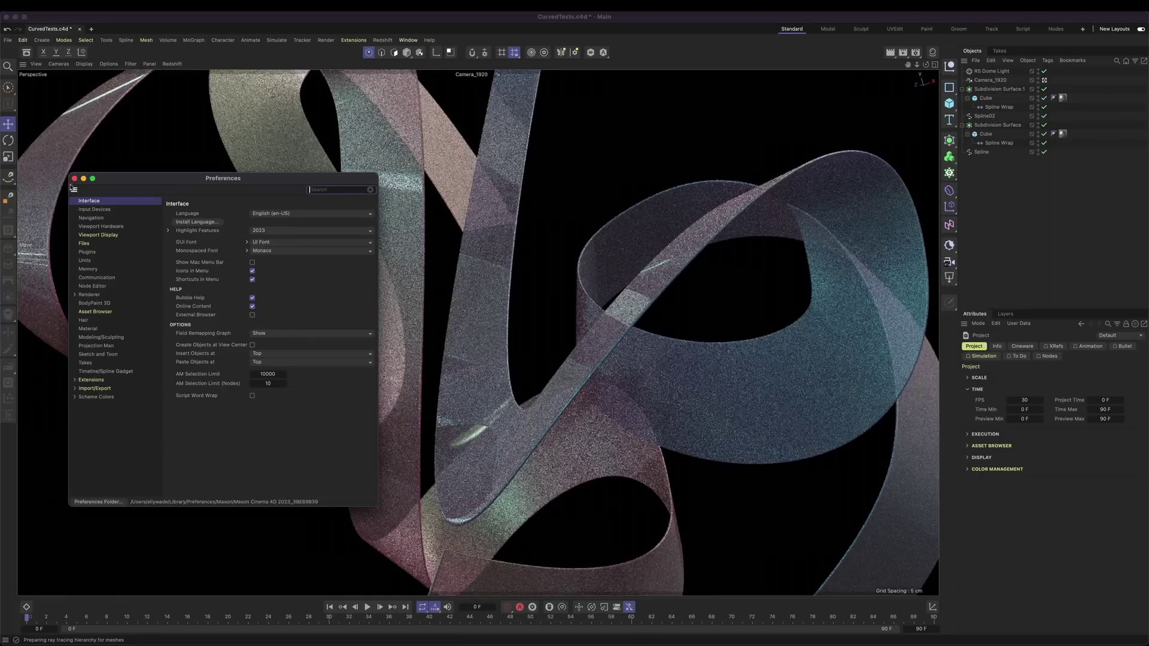
- Raise Redshift's Round Corners radius to 3.18 and make the shader ball pink with 0.7 metalness
{"action": "left_click", "coordinate": [95, 304]}
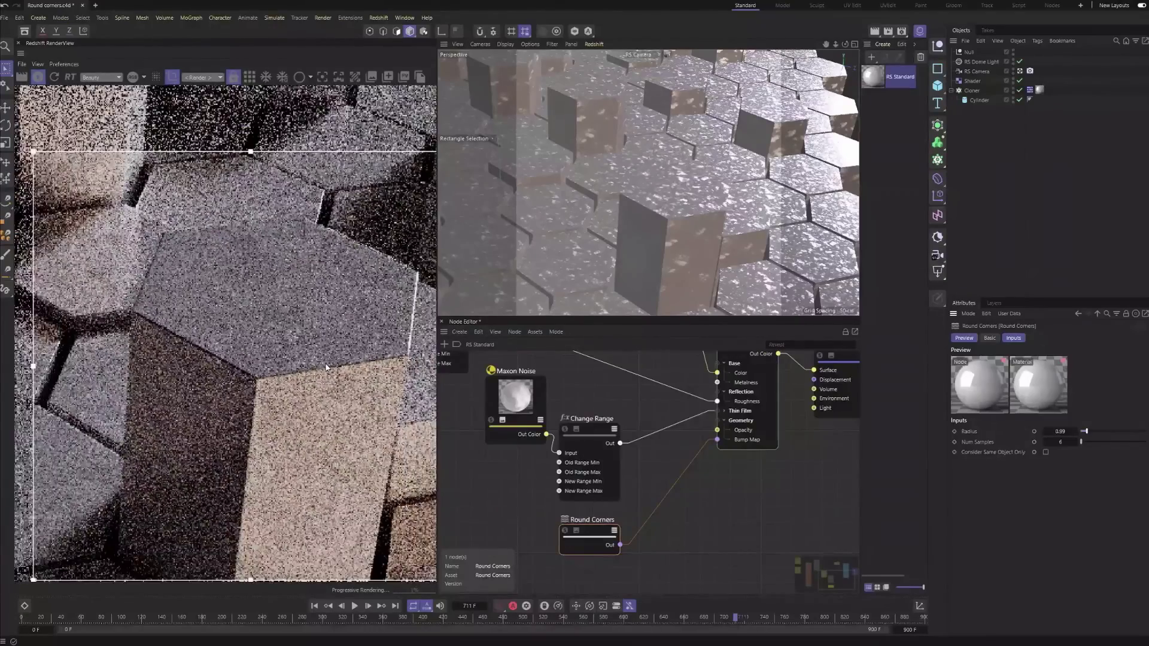
{"action": "left_click_drag", "start_coordinate": [1097, 437], "coordinate": [1101, 432]}
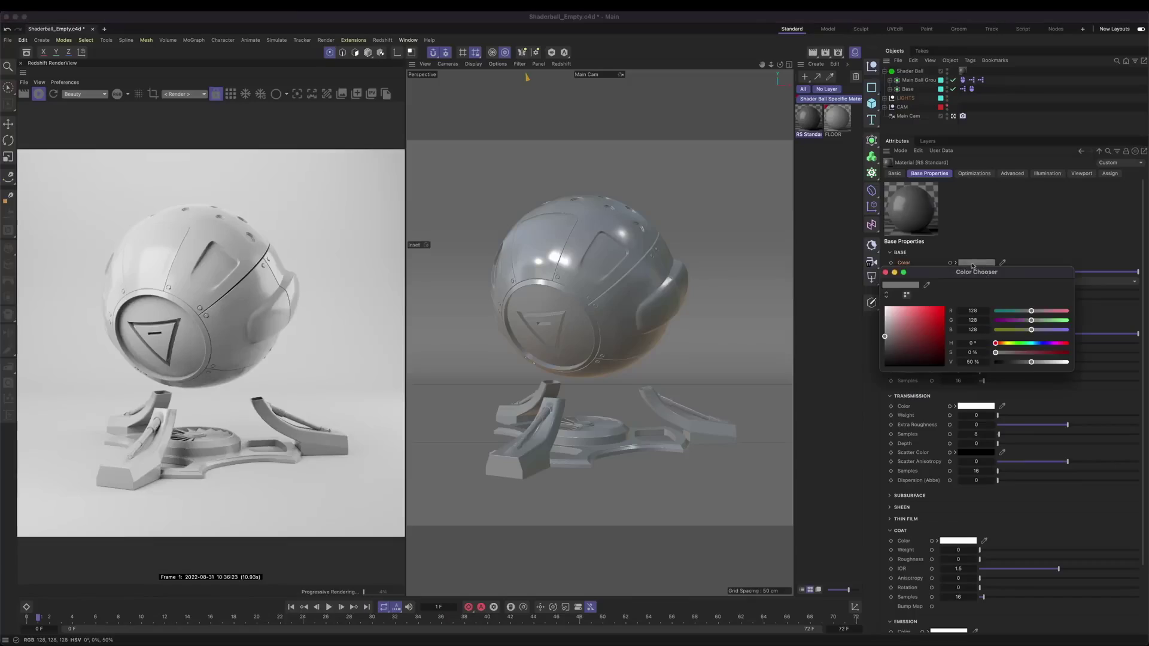
{"action": "left_click", "coordinate": [1059, 312]}
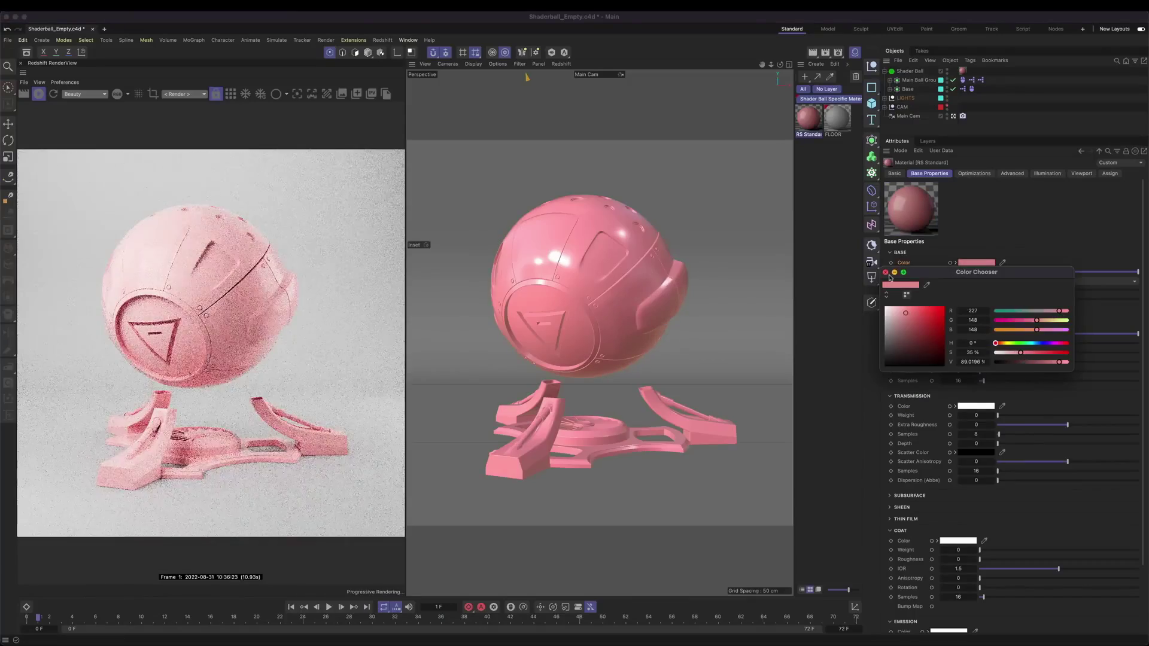
{"action": "type", "text": ".7"}
{"action": "key", "text": "Return"}
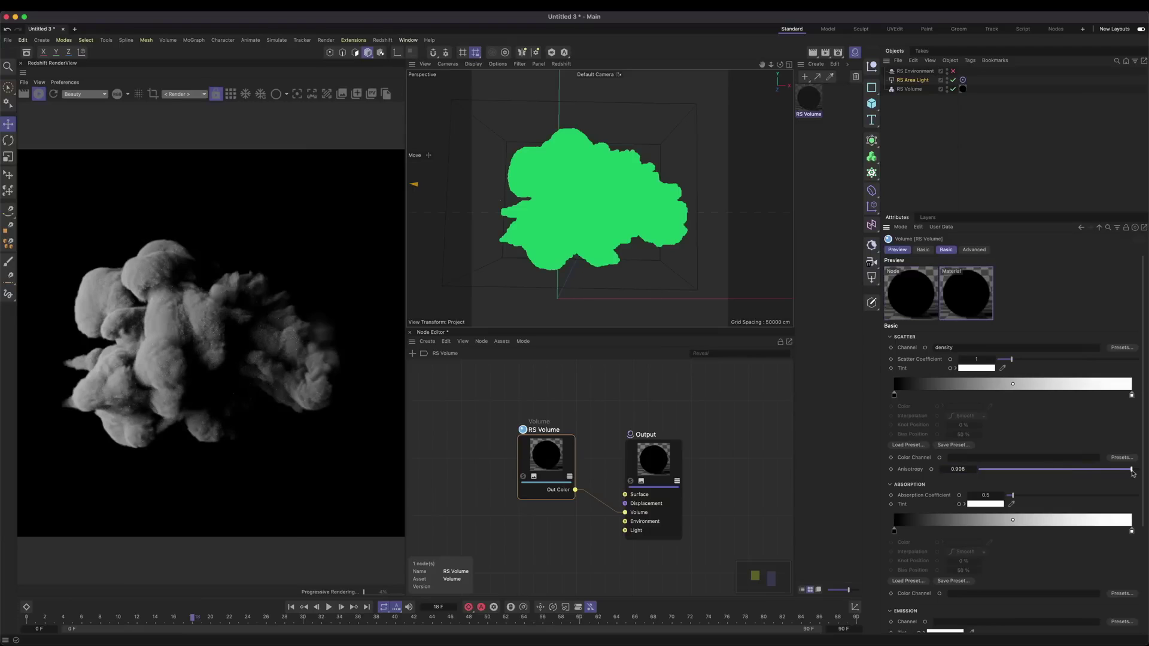
- Lower the smoke volume's anisotropy, then enable RS Environment fog and lower its scattering anisotropy
{"action": "left_click", "coordinate": [1132, 471]}
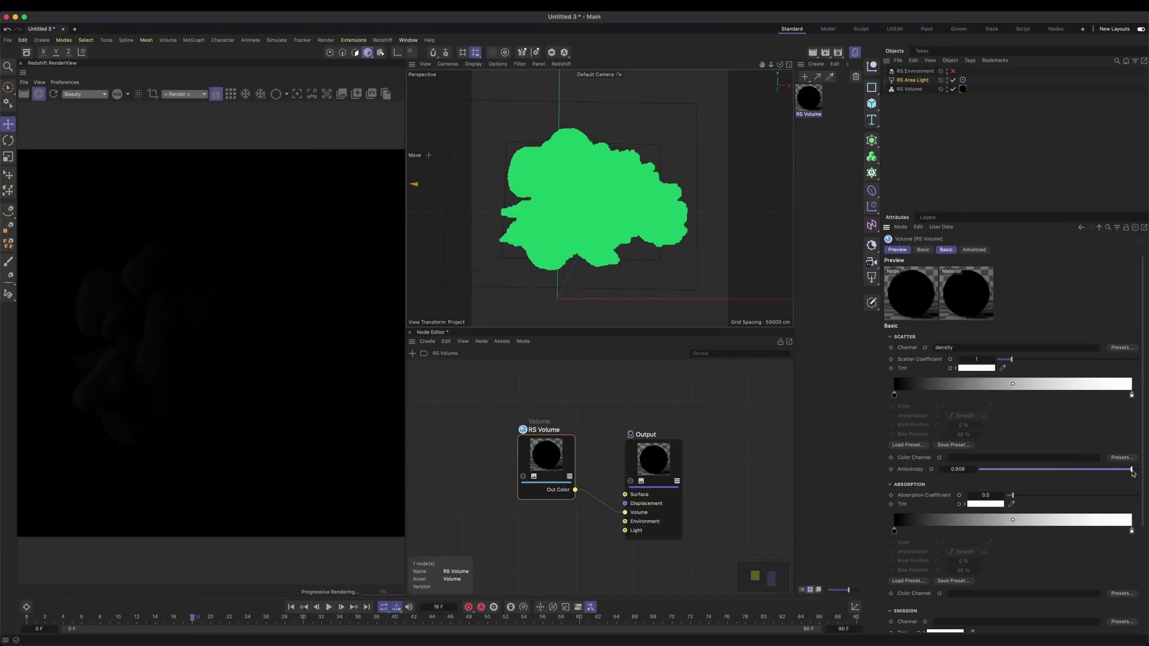
{"action": "left_click_drag", "start_coordinate": [1111, 473], "coordinate": [1091, 473]}
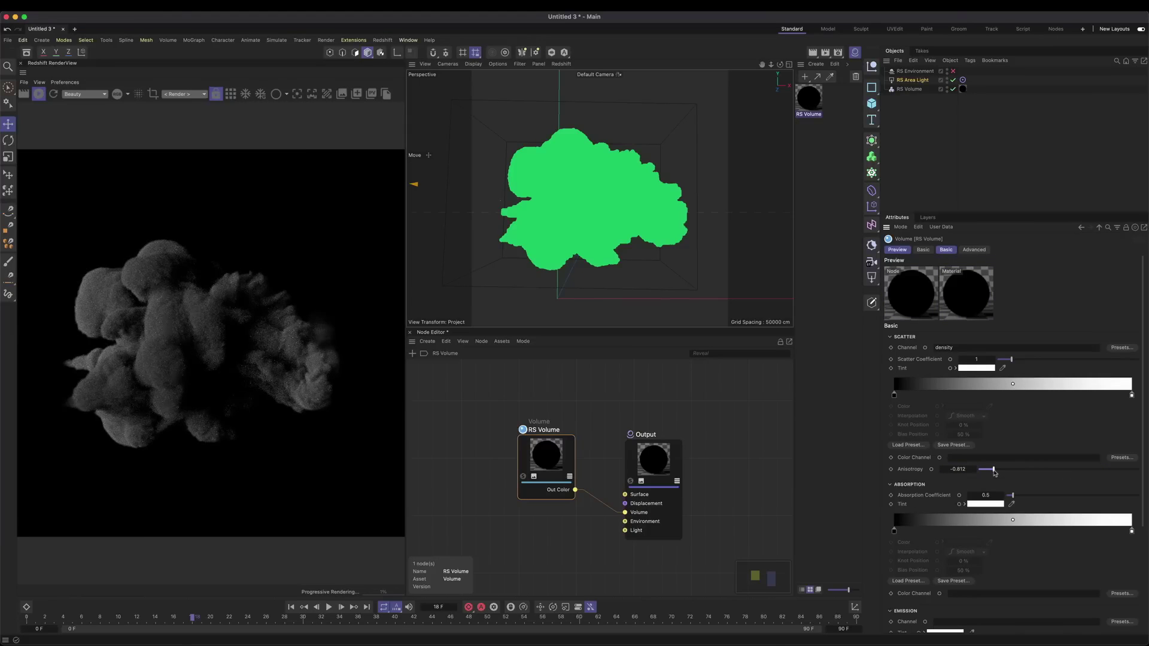
{"action": "left_click", "coordinate": [954, 71]}
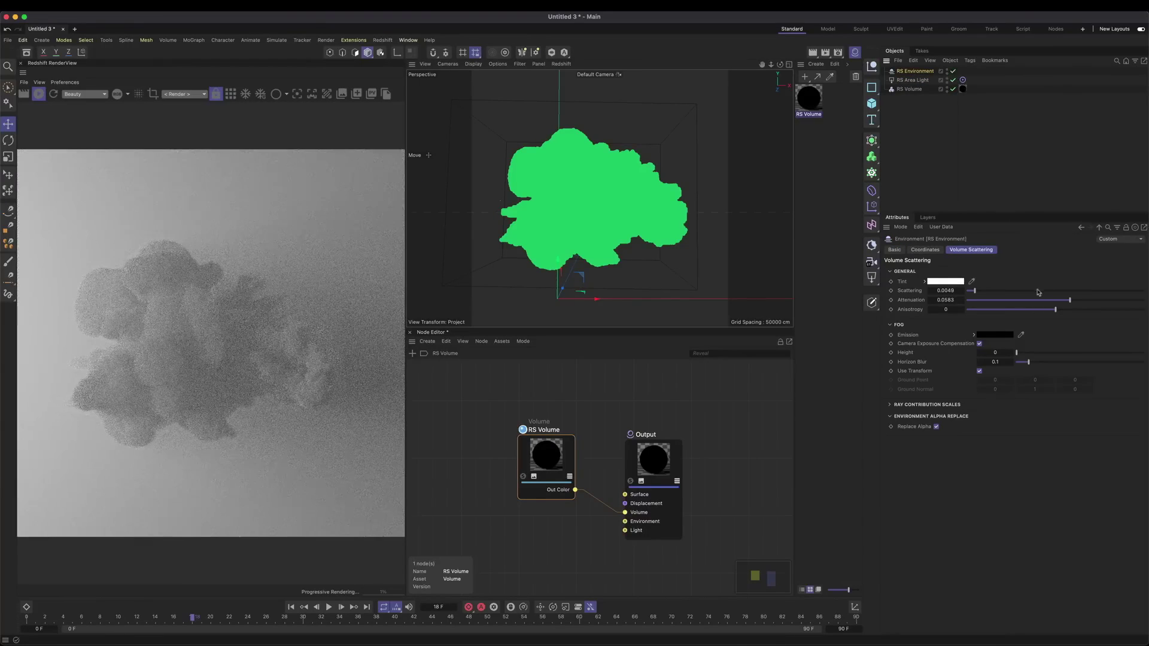
{"action": "left_click_drag", "start_coordinate": [1057, 311], "coordinate": [1122, 310]}
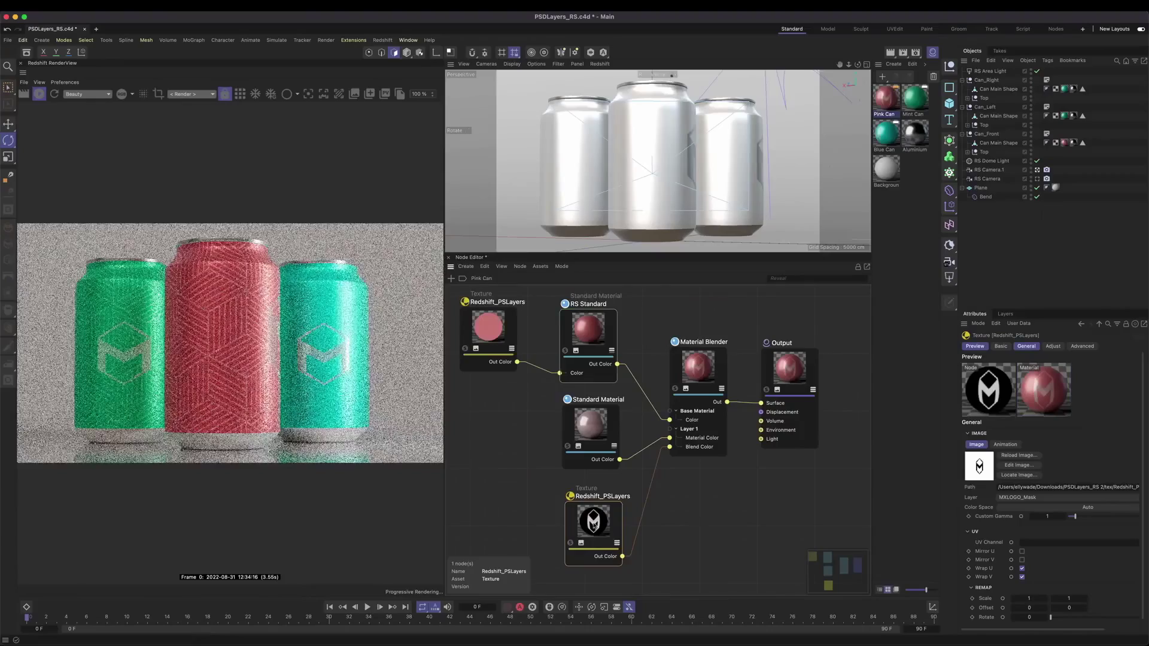
- Turn off Wrap U and Wrap V for the can logo and set Offset V to -0.1
{"action": "scroll", "coordinate": [1042, 590], "scroll_direction": "down", "scroll_amount": 1}
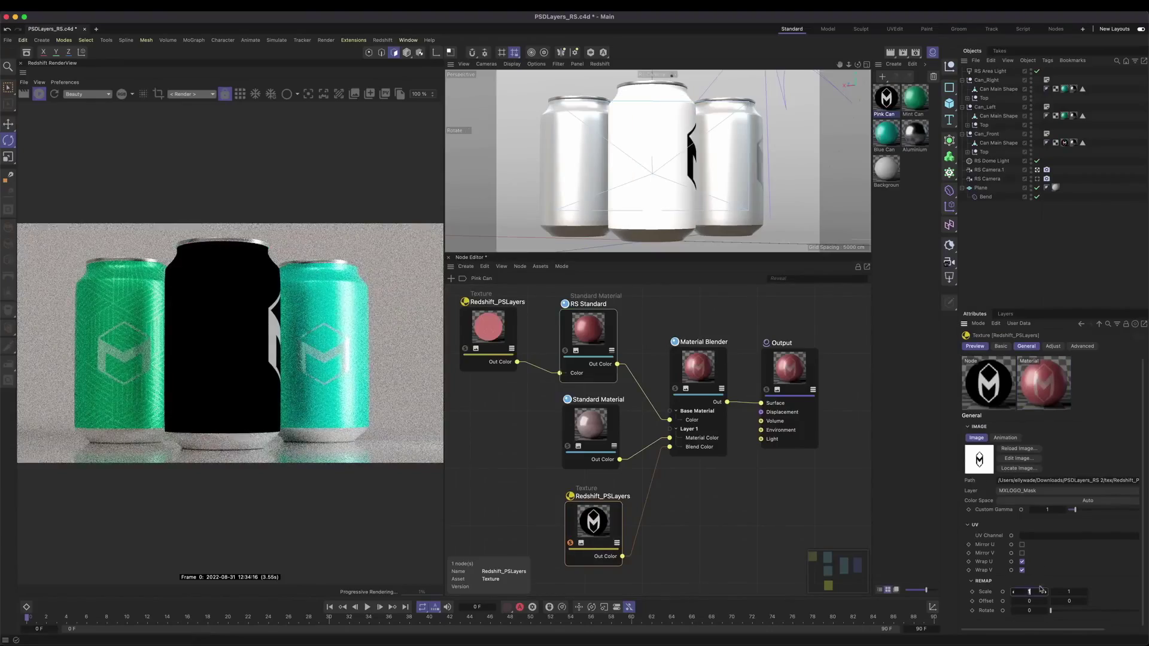
{"action": "left_click", "coordinate": [1022, 571]}
{"action": "left_click", "coordinate": [1022, 561]}
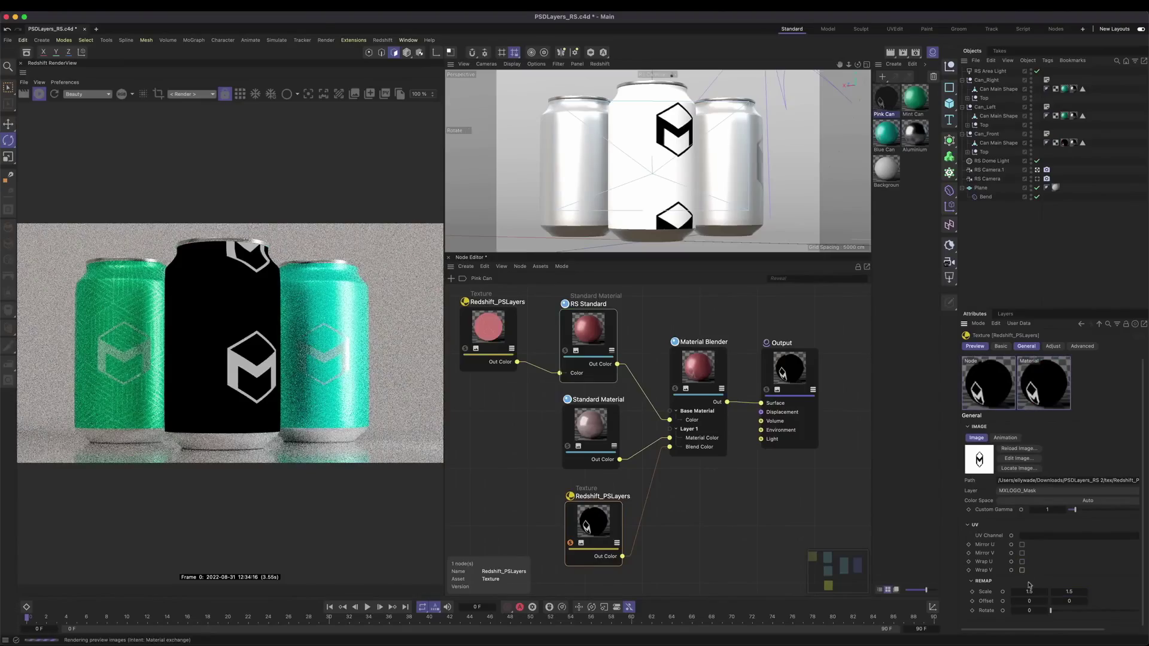
{"action": "type", "text": "-0.1"}
{"action": "key", "text": "Return"}
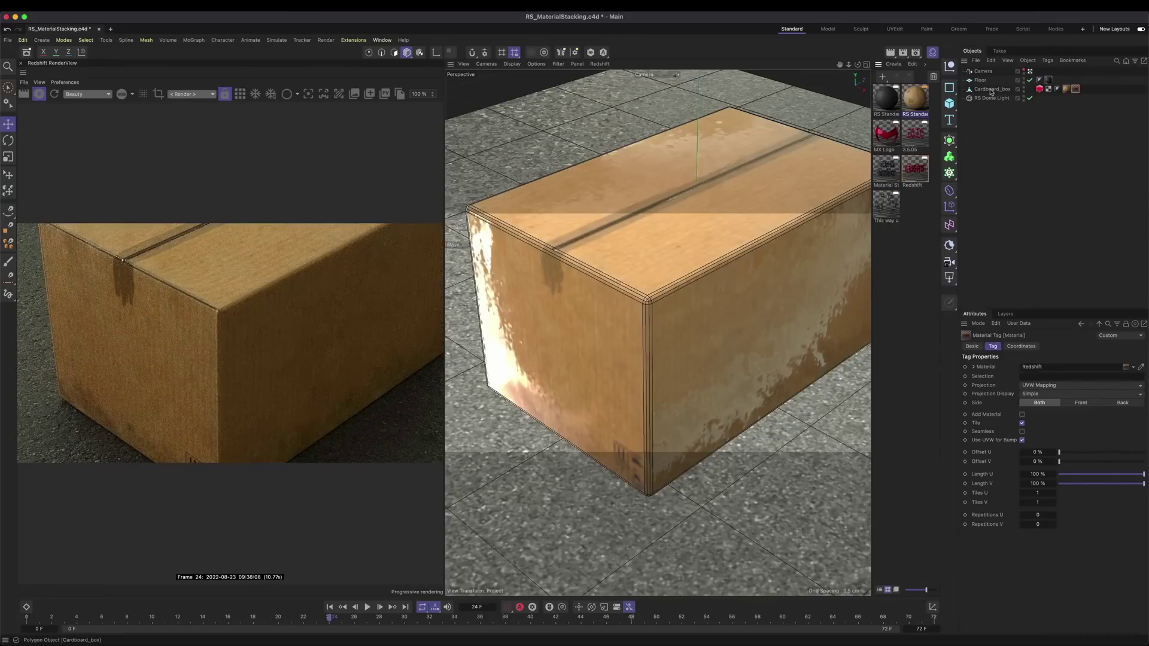
- Switch the box material tag to Flat projection, reposition it across the box, and toggle Tile
{"action": "left_click", "coordinate": [1030, 71]}
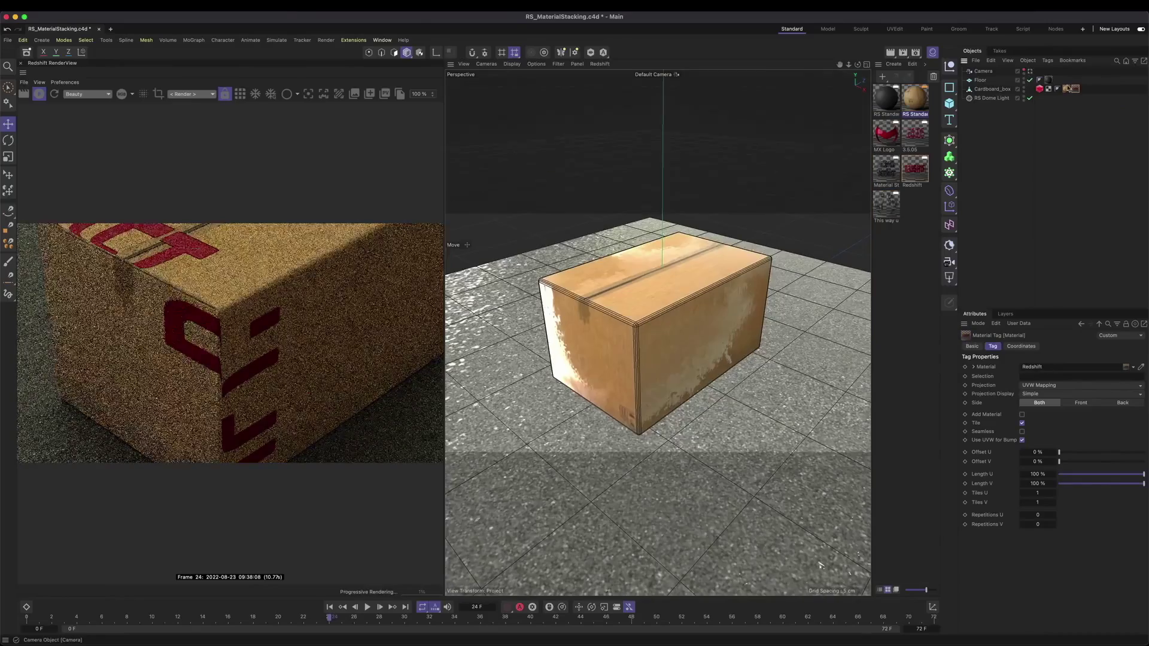
{"action": "left_click", "coordinate": [1082, 385]}
{"action": "left_click", "coordinate": [1053, 408]}
{"action": "left_click", "coordinate": [419, 56]}
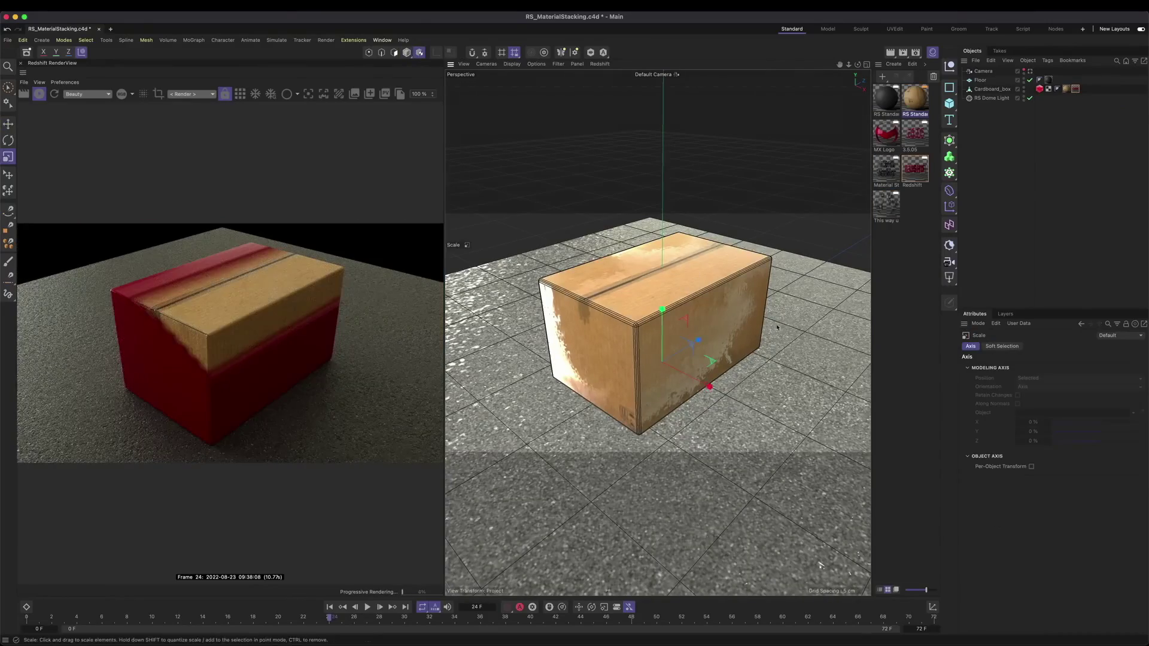
{"action": "left_click_drag", "start_coordinate": [598, 335], "coordinate": [669, 297], "text": "alt"}
{"action": "left_click", "coordinate": [1076, 88]}
{"action": "left_click", "coordinate": [1022, 424]}
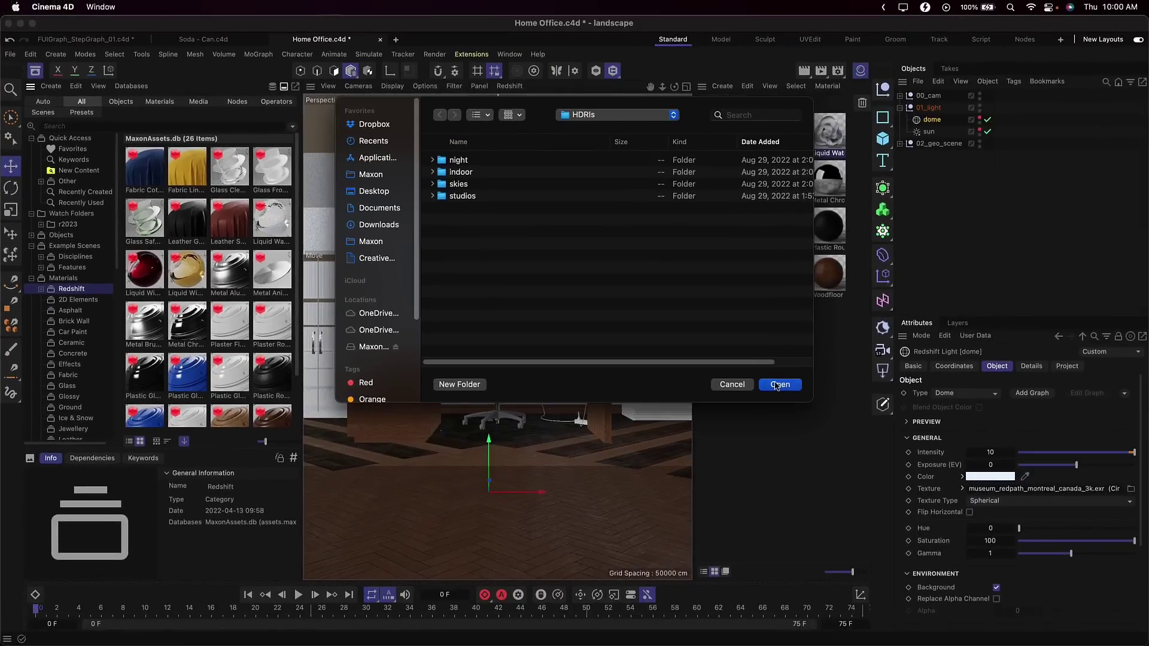
- Add the HDRIs folder as a watch folder and browse its indoor, night and skies subfolders
{"action": "left_click", "coordinate": [778, 385]}
{"action": "left_click", "coordinate": [155, 378]}
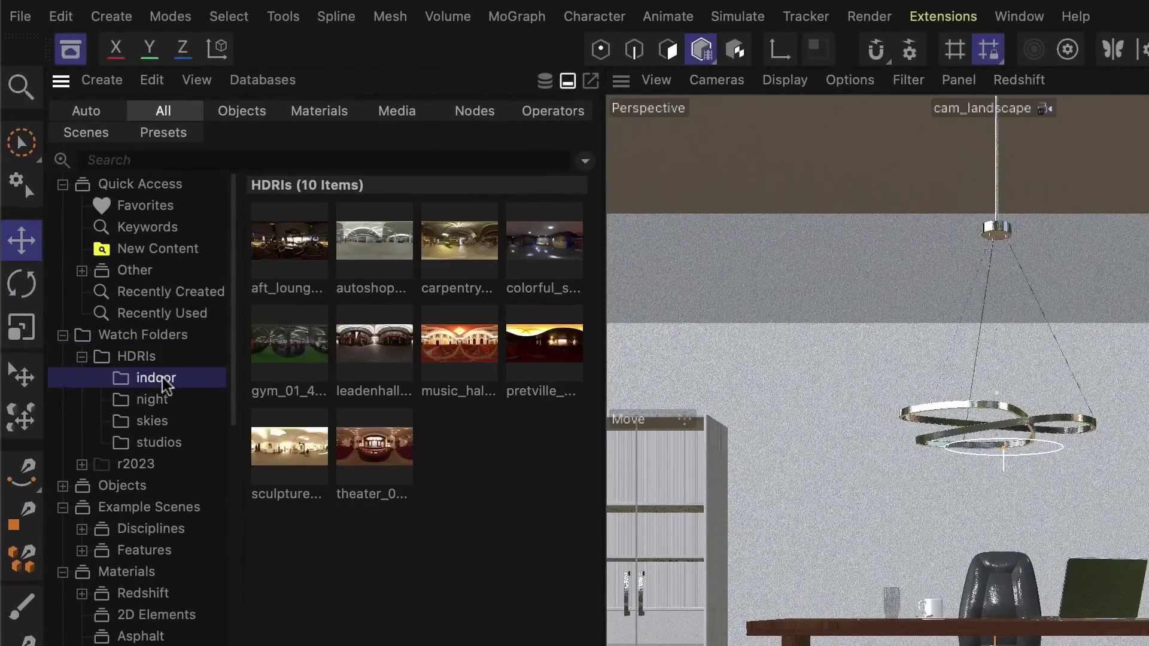
{"action": "left_click", "coordinate": [157, 400]}
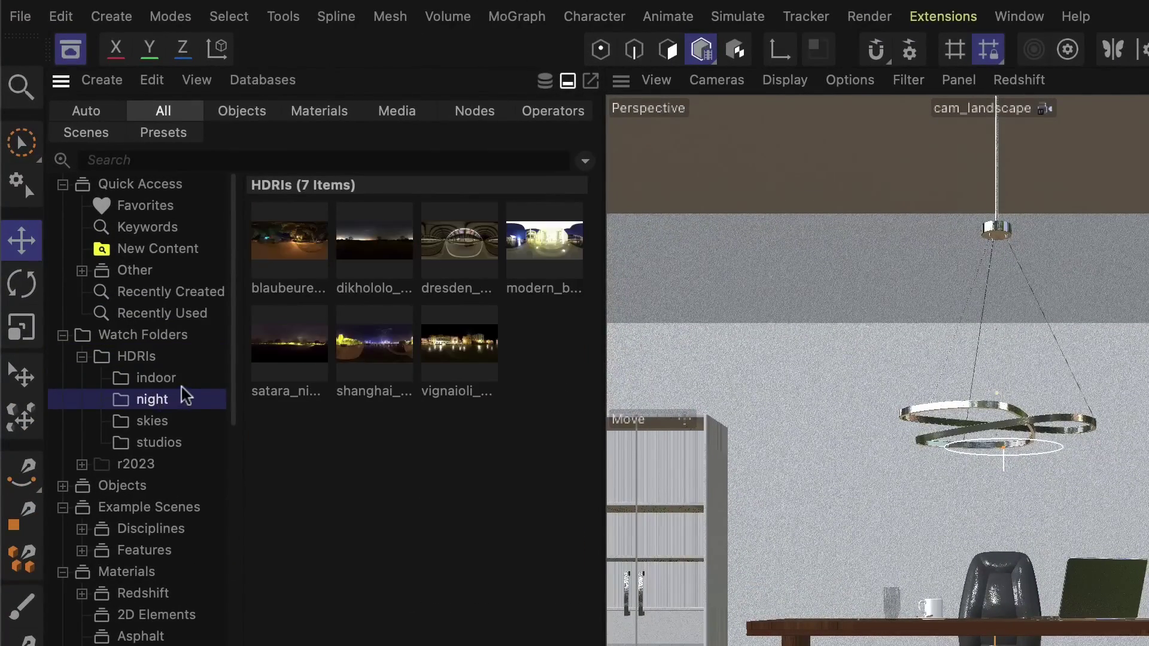
{"action": "left_click", "coordinate": [152, 421]}
- Search the HDRIs for 'sunset' and scroll through the results
{"action": "left_click", "coordinate": [293, 160]}
{"action": "type", "text": "sunset"}
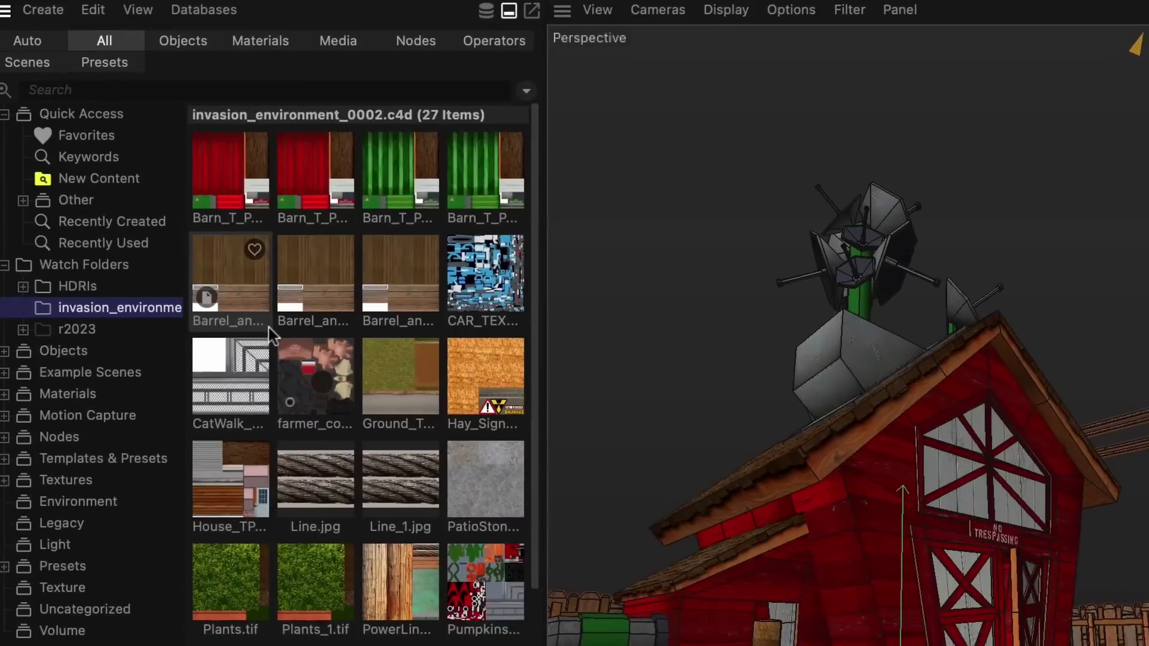
{"action": "scroll", "coordinate": [275, 335], "scroll_direction": "down", "scroll_amount": 3}
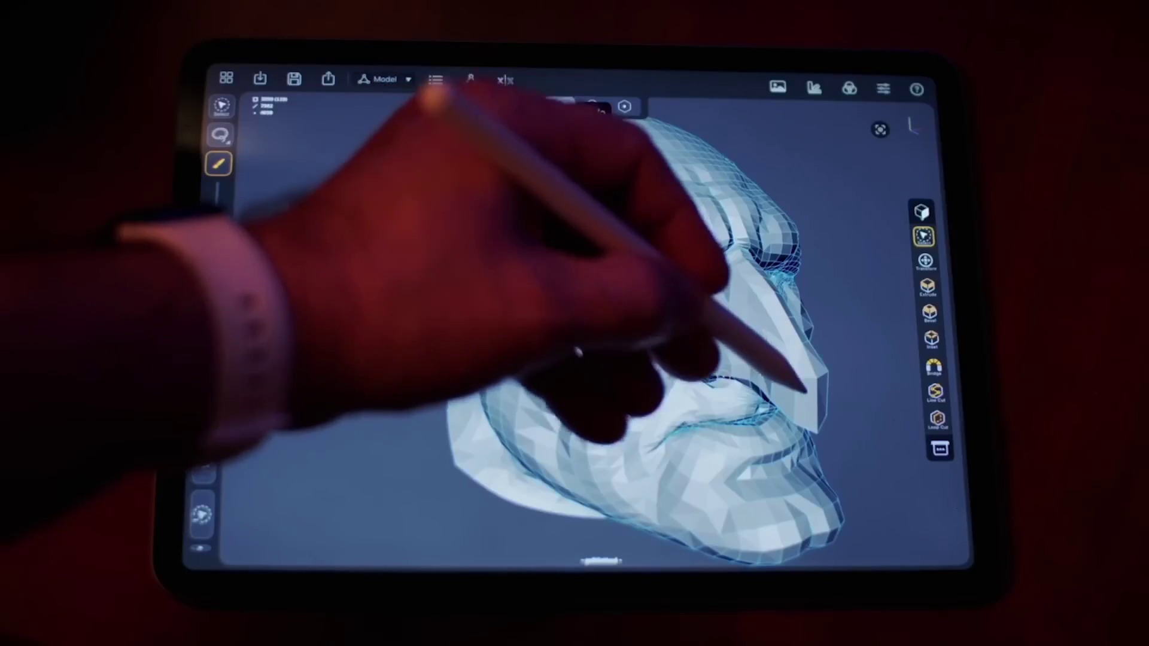
- Paint a Pencil selection of faces along the goblin's nose
{"action": "mouse_move", "coordinate": [783, 385]}
{"action": "left_mouse_down"}
{"action": "mouse_move", "coordinate": [745, 311]}
{"action": "mouse_move", "coordinate": [727, 342]}
{"action": "mouse_move", "coordinate": [723, 275]}
{"action": "left_mouse_up"}
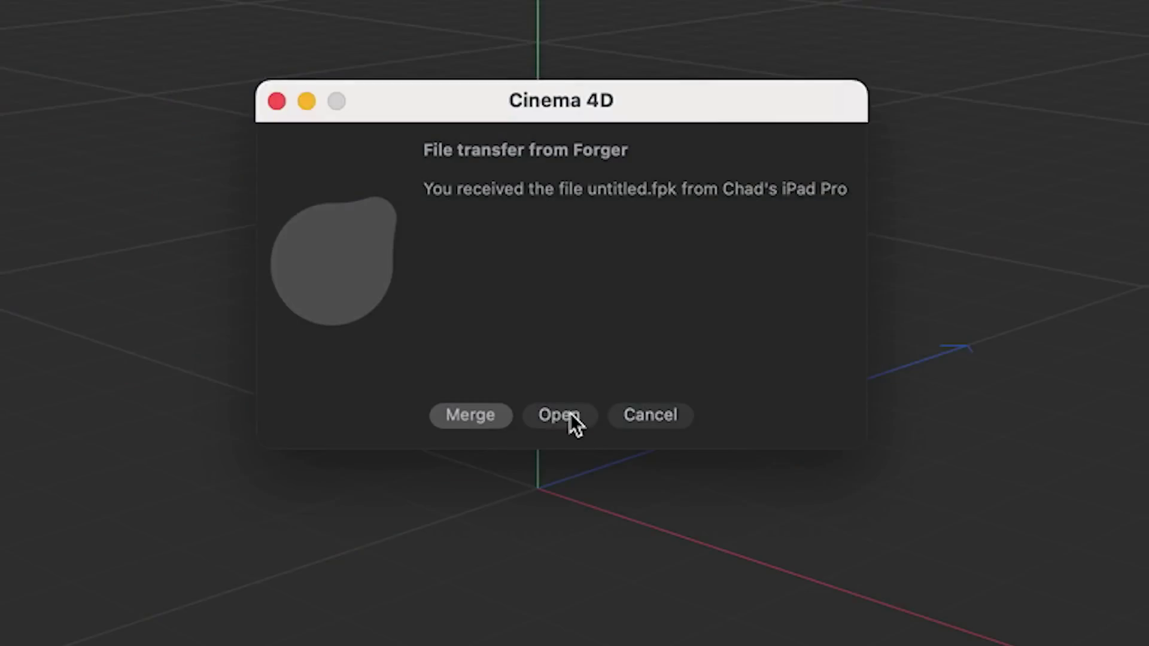
- Accept the Forger transfer to load goblinHead into a new Cinema 4D scene
{"action": "left_click", "coordinate": [570, 414]}
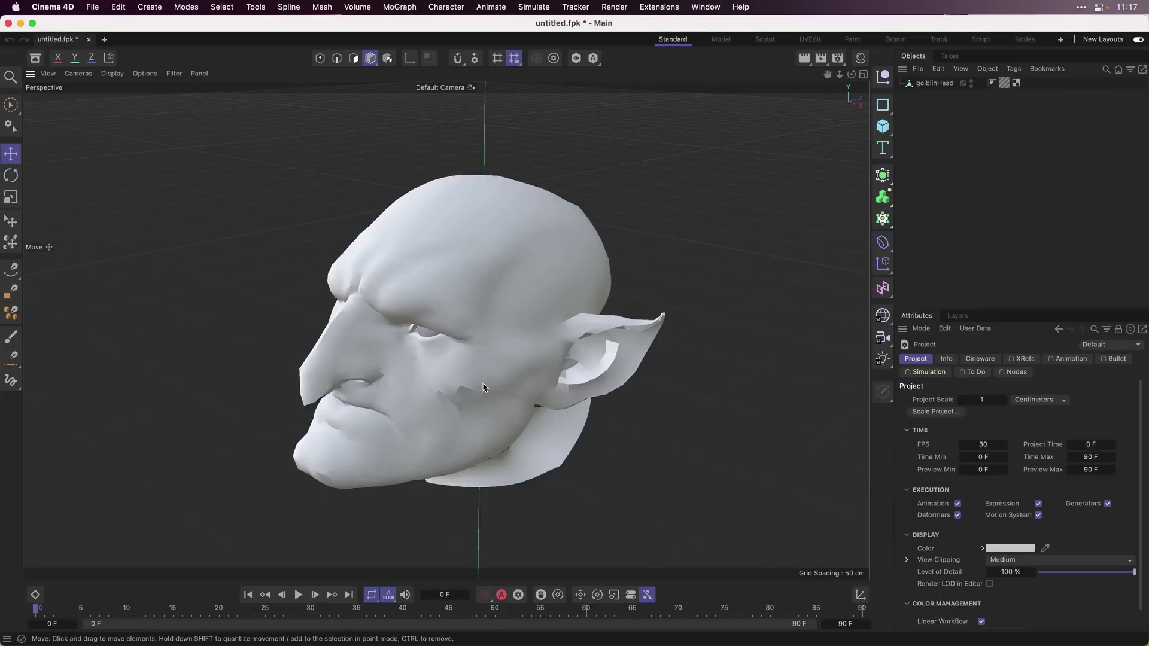